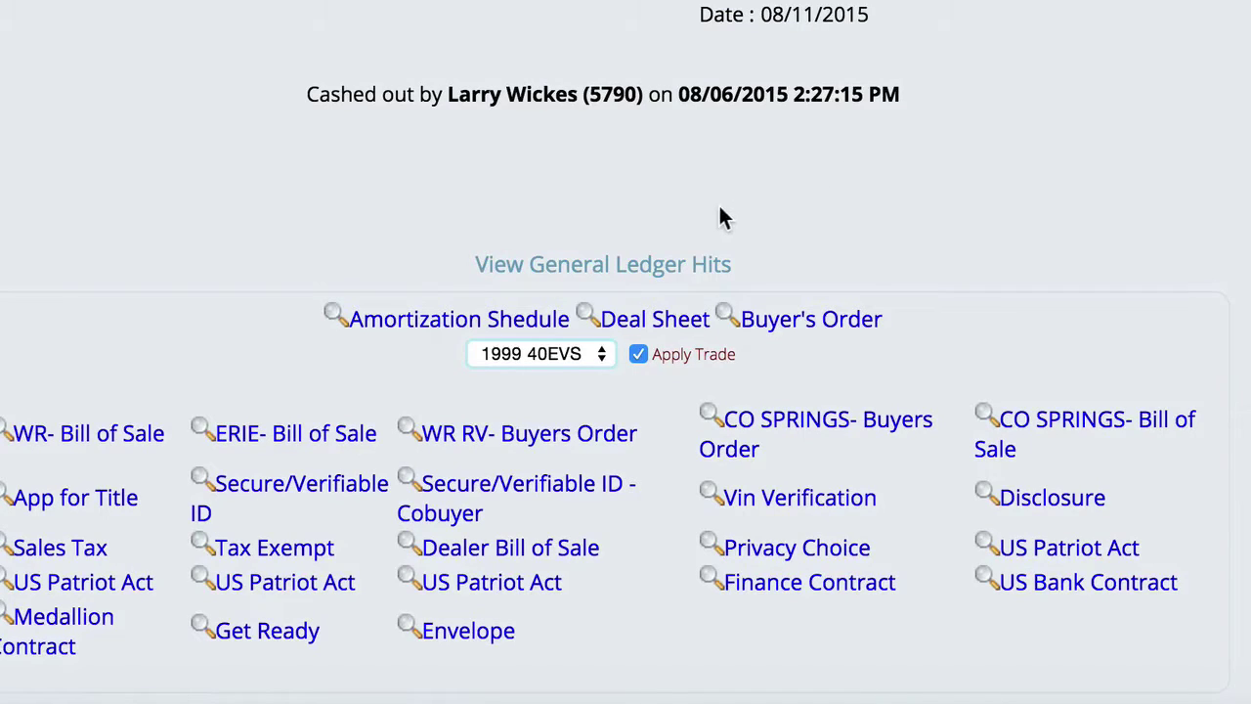
- Show the general ledger hits for the cashed-out invoice and review the consignment, sale and cost entries
{"action": "left_click", "coordinate": [587, 279]}
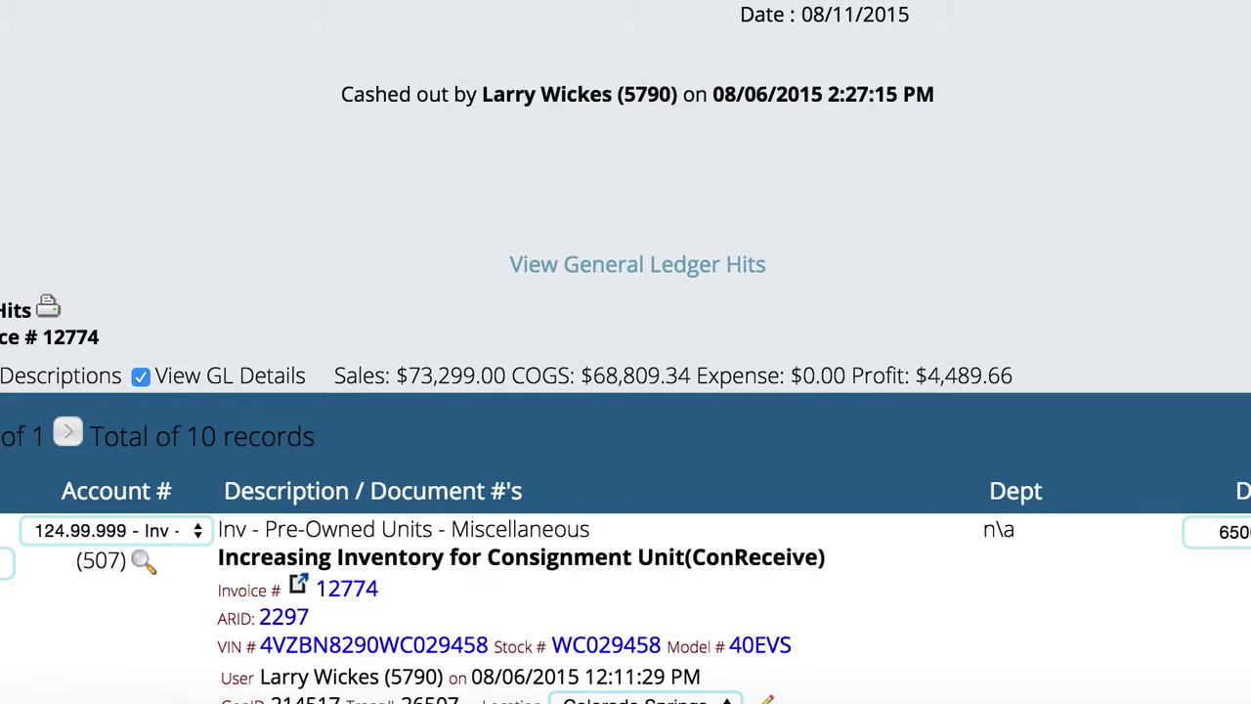
{"action": "scroll", "coordinate": [626, 352], "scroll_direction": "down", "scroll_amount": 4}
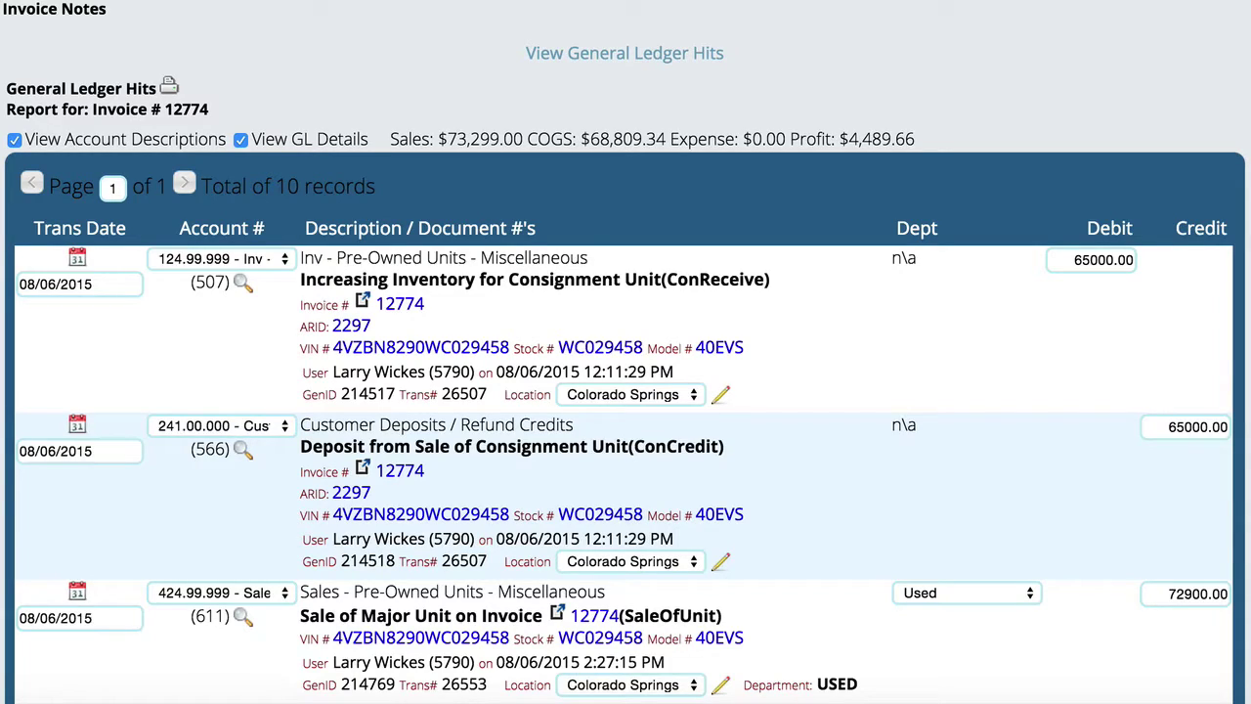
{"action": "scroll", "coordinate": [625, 352], "scroll_direction": "down", "scroll_amount": 5}
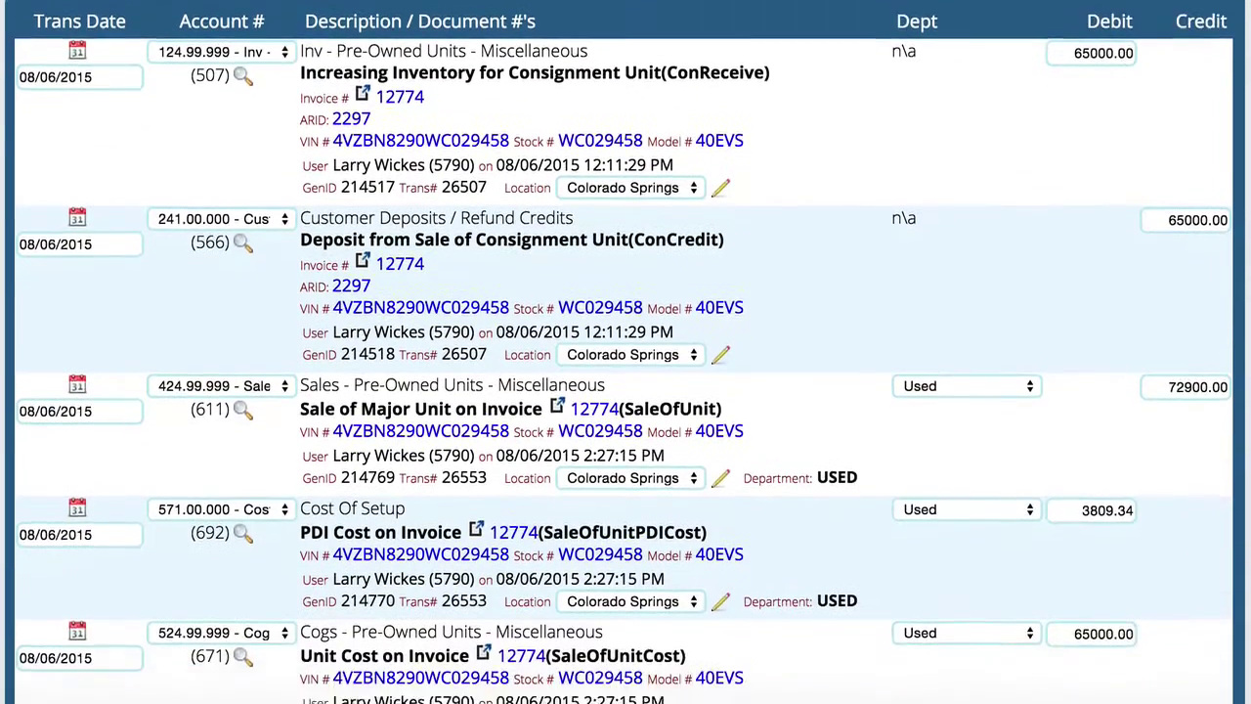
{"action": "scroll", "coordinate": [626, 352], "scroll_direction": "down", "scroll_amount": 1}
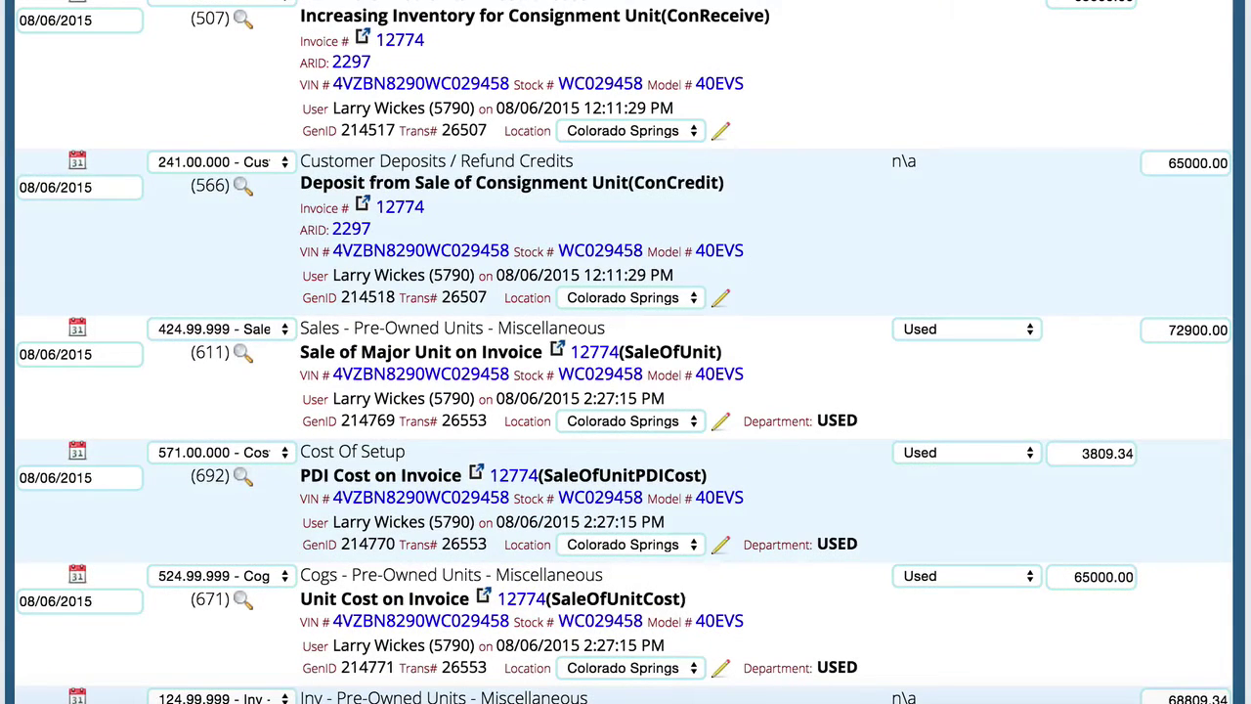
{"action": "scroll", "coordinate": [625, 352], "scroll_direction": "down", "scroll_amount": 1}
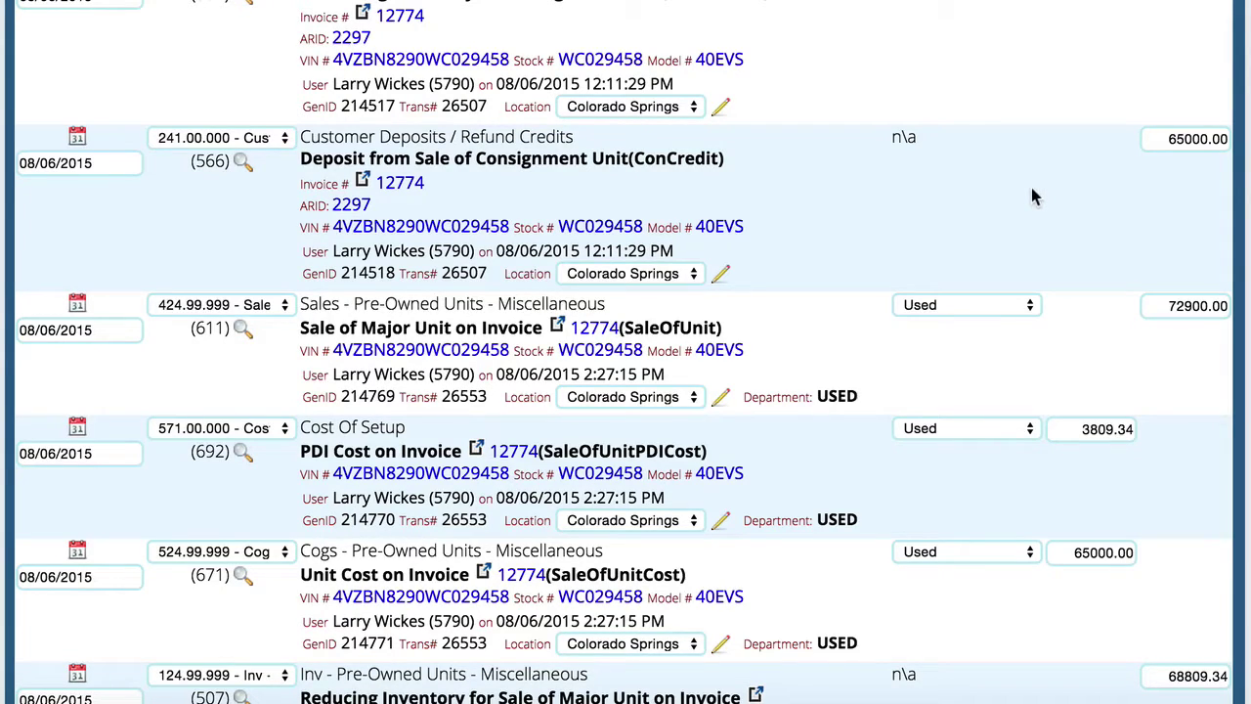
{"action": "scroll", "coordinate": [349, 39], "scroll_direction": "up", "scroll_amount": 2}
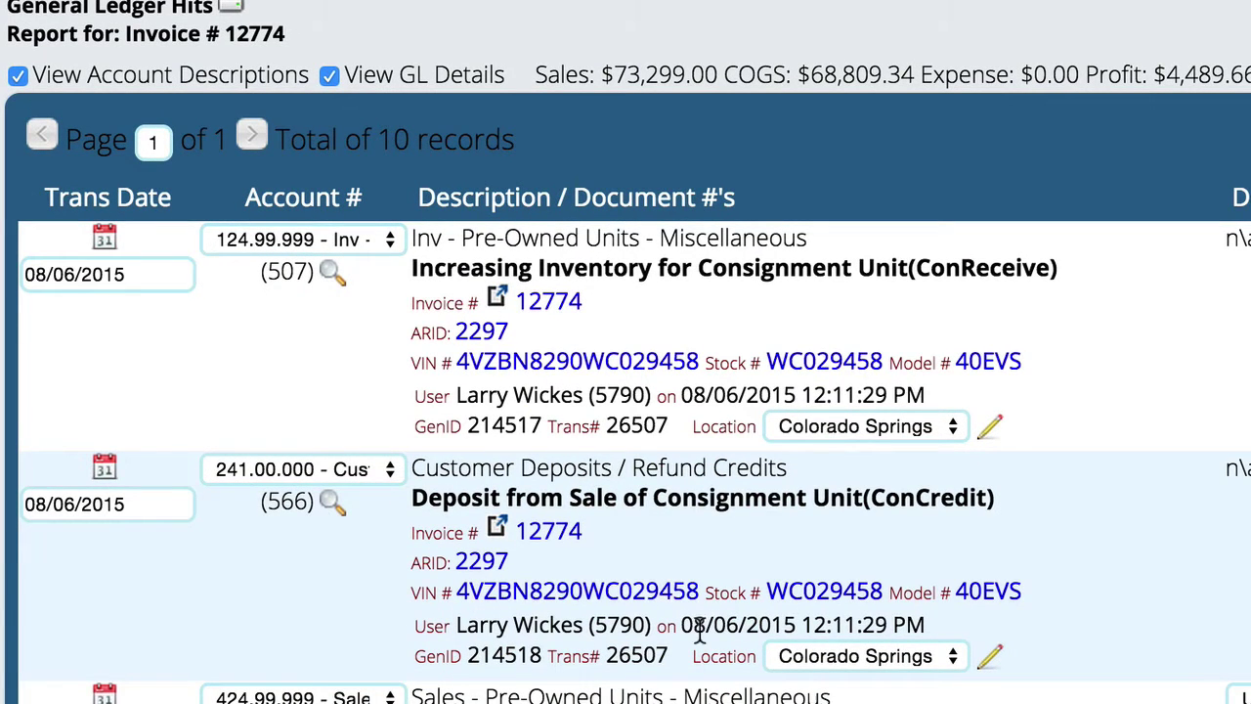
- Compare the transaction numbers of the consignment unit entries with those of the major unit sale entries
{"action": "double_click", "coordinate": [636, 427]}
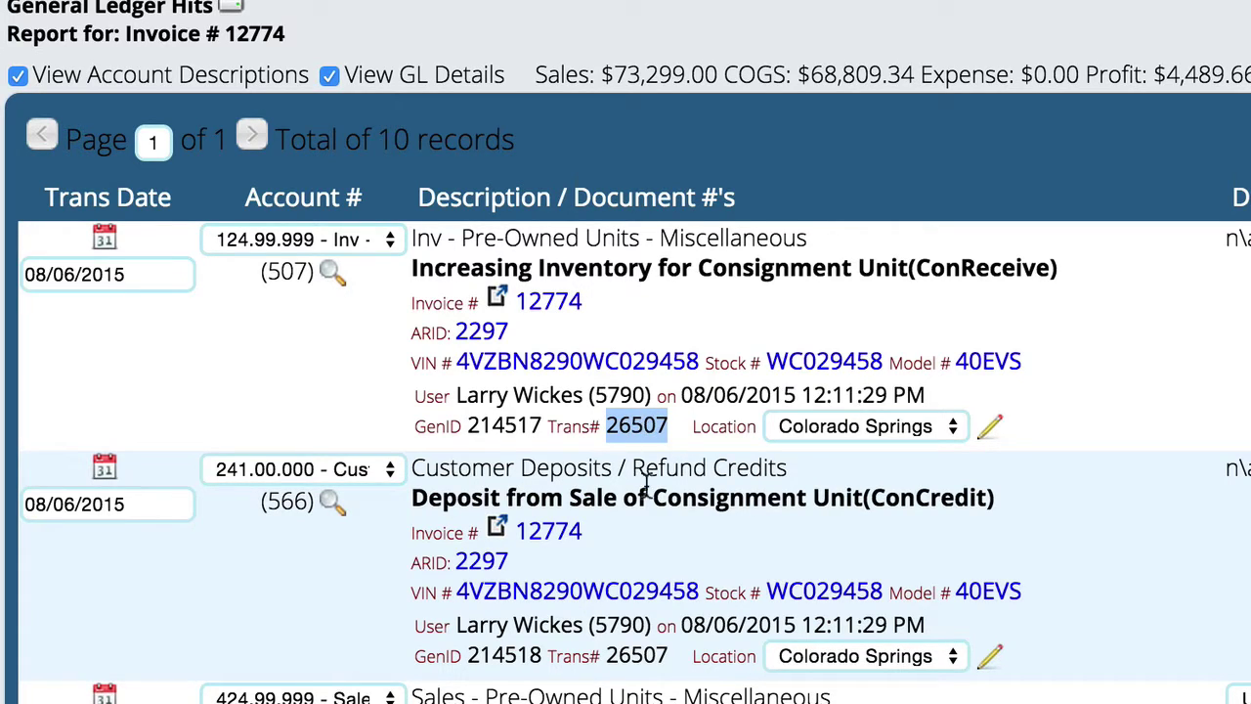
{"action": "scroll", "coordinate": [692, 634], "scroll_direction": "down", "scroll_amount": 5}
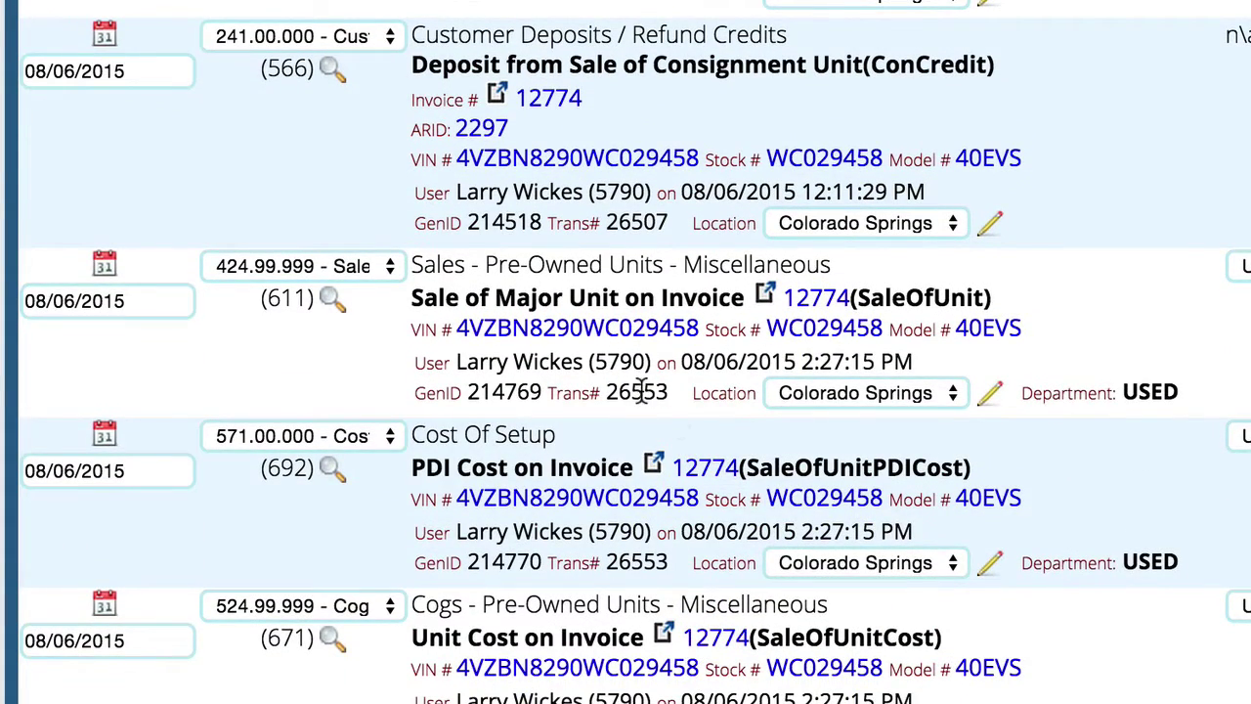
{"action": "double_click", "coordinate": [647, 392]}
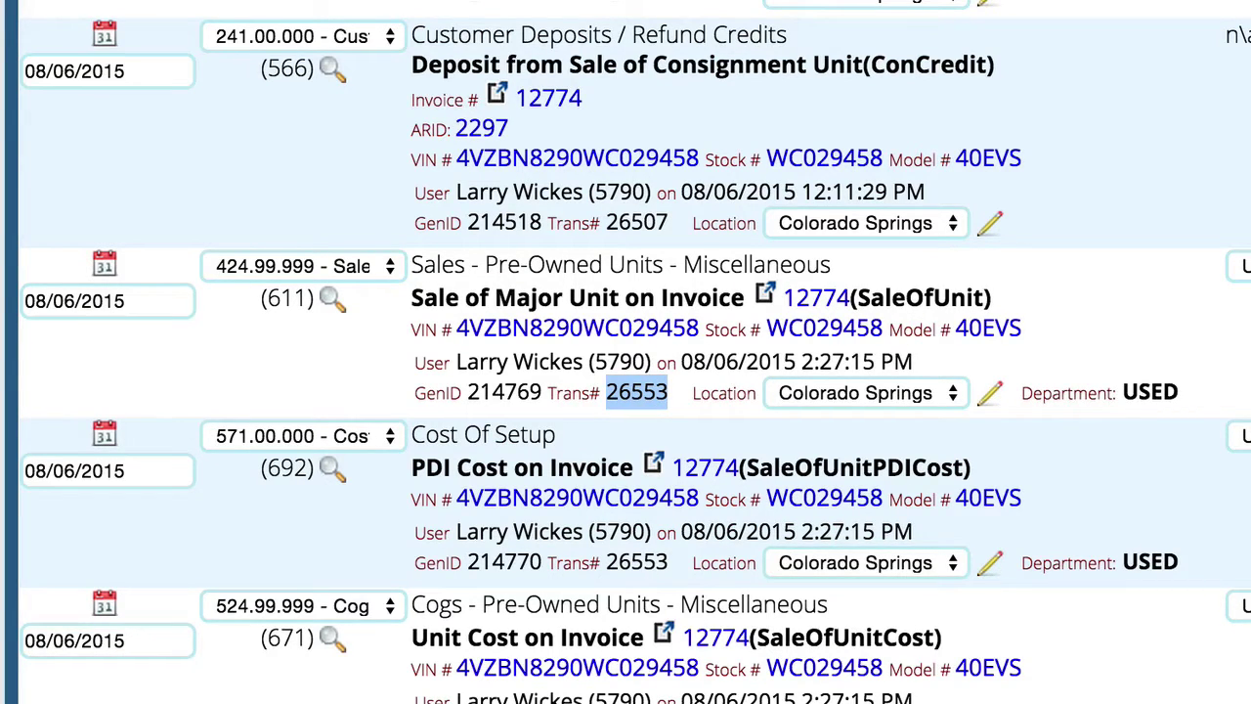
{"action": "scroll", "coordinate": [872, 358], "scroll_direction": "up", "scroll_amount": 3}
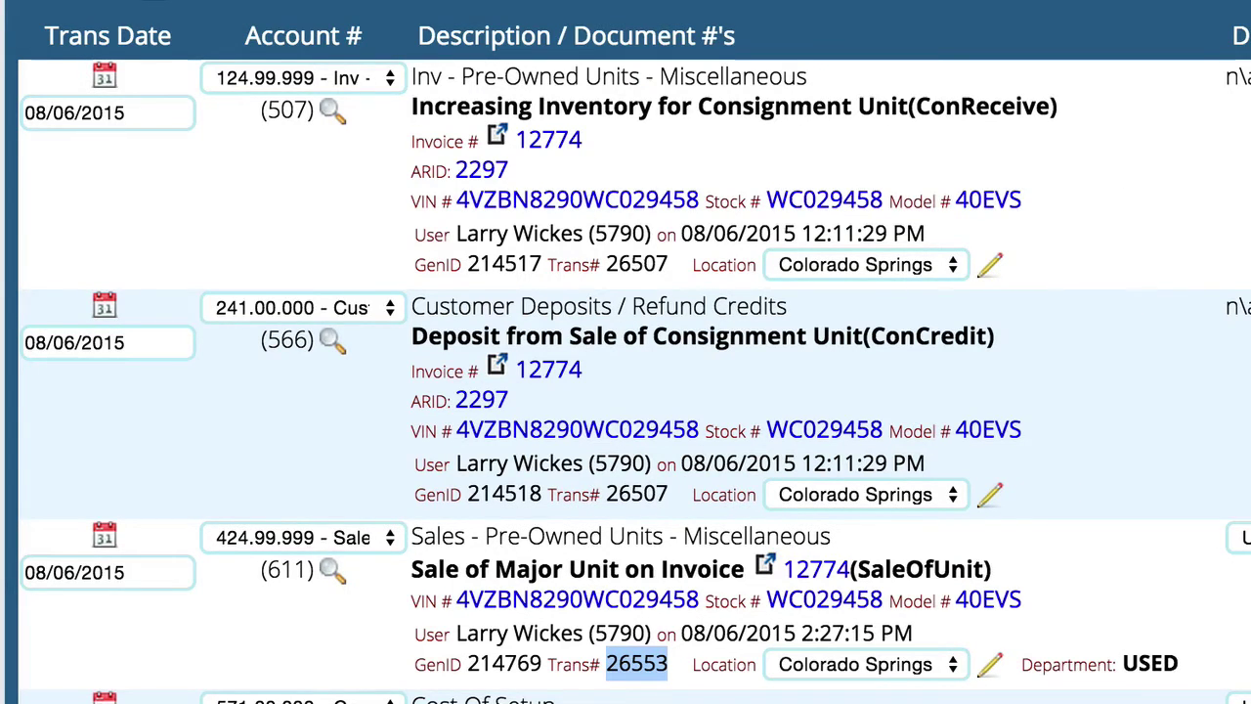
{"action": "scroll", "coordinate": [650, 494], "scroll_direction": "down", "scroll_amount": 5}
{"action": "scroll", "coordinate": [626, 391], "scroll_direction": "down", "scroll_amount": 4}
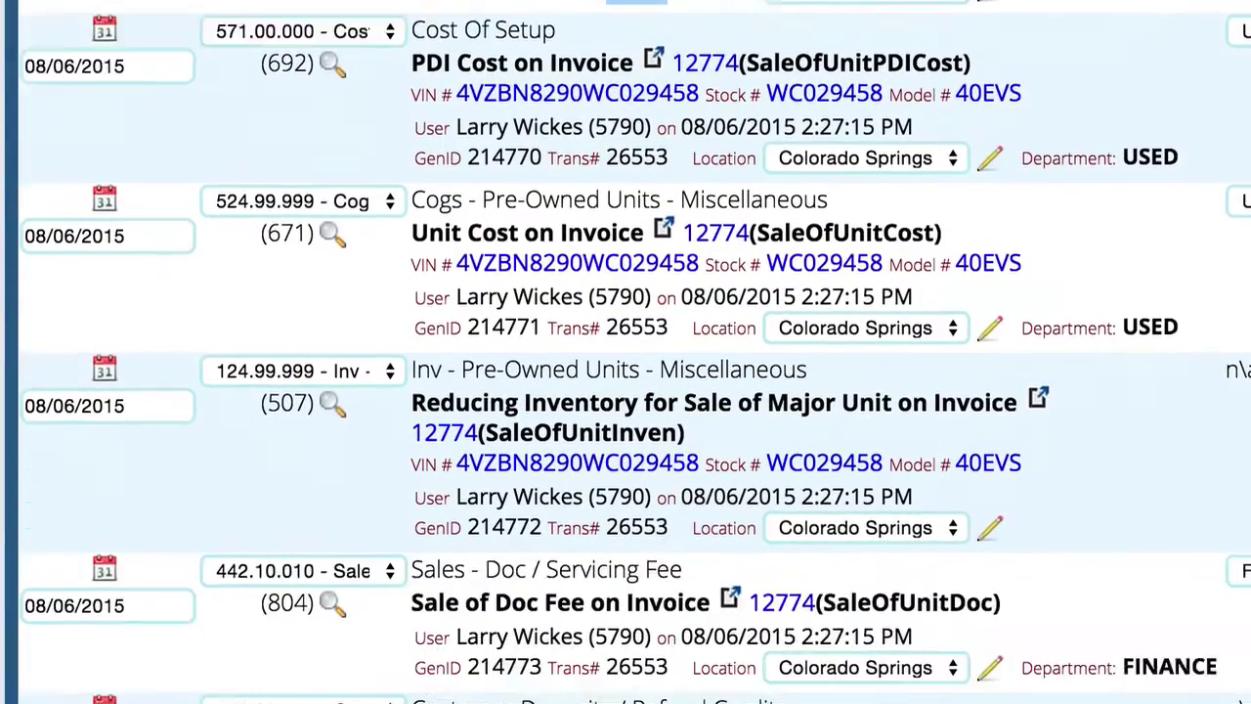
- Open a second Lizzy session in a new browser tab alongside the invoice
{"action": "scroll", "coordinate": [625, 391], "scroll_direction": "up", "scroll_amount": 7}
{"action": "scroll", "coordinate": [626, 352], "scroll_direction": "up", "scroll_amount": 15}
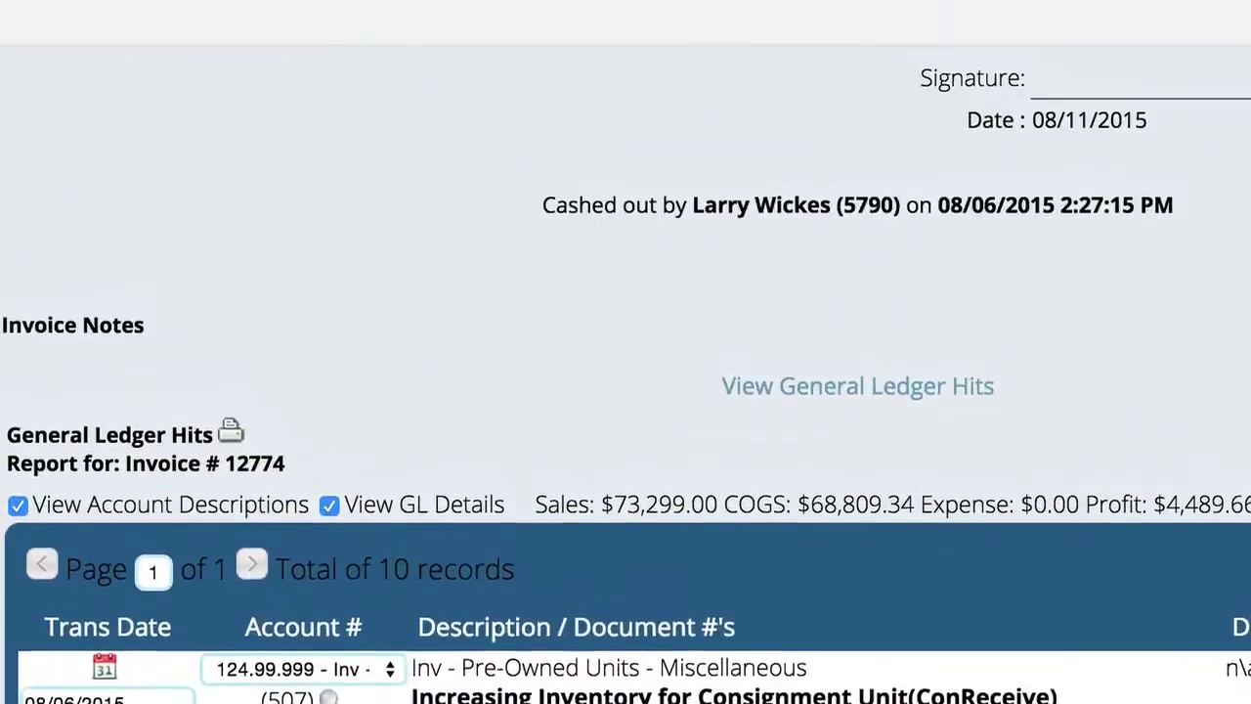
{"action": "scroll", "coordinate": [625, 352], "scroll_direction": "up", "scroll_amount": 8}
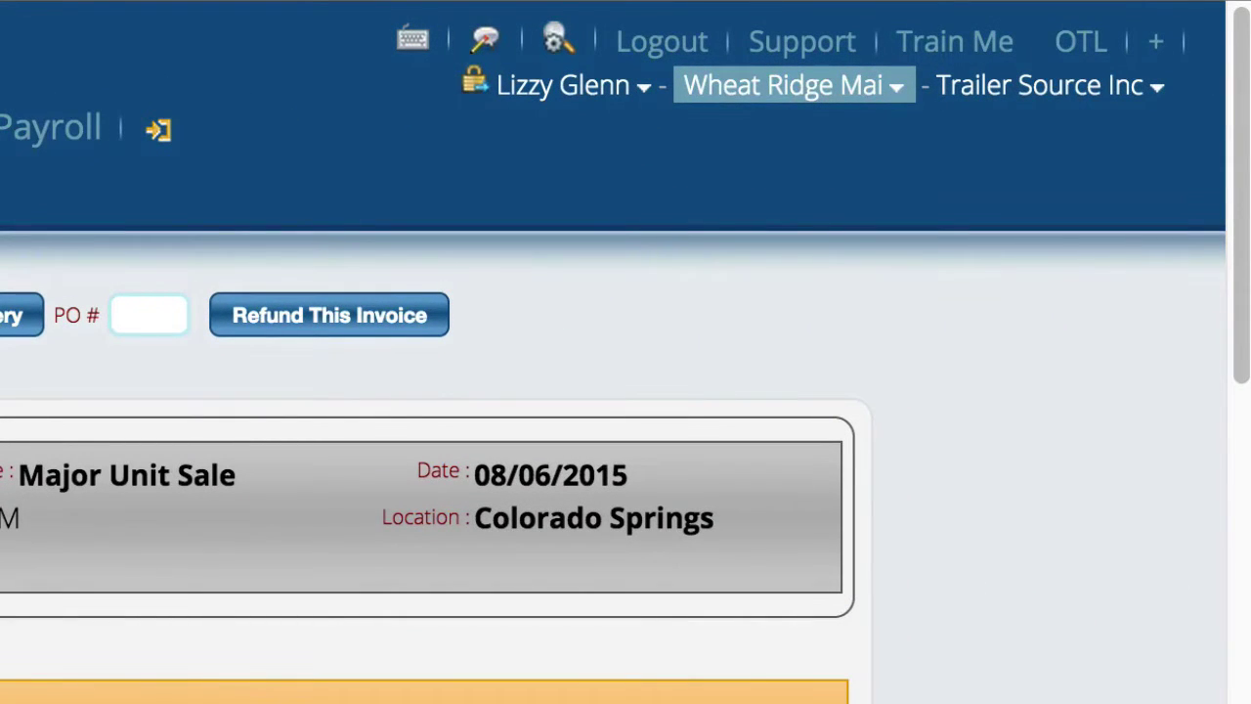
{"action": "left_click", "coordinate": [1158, 47]}
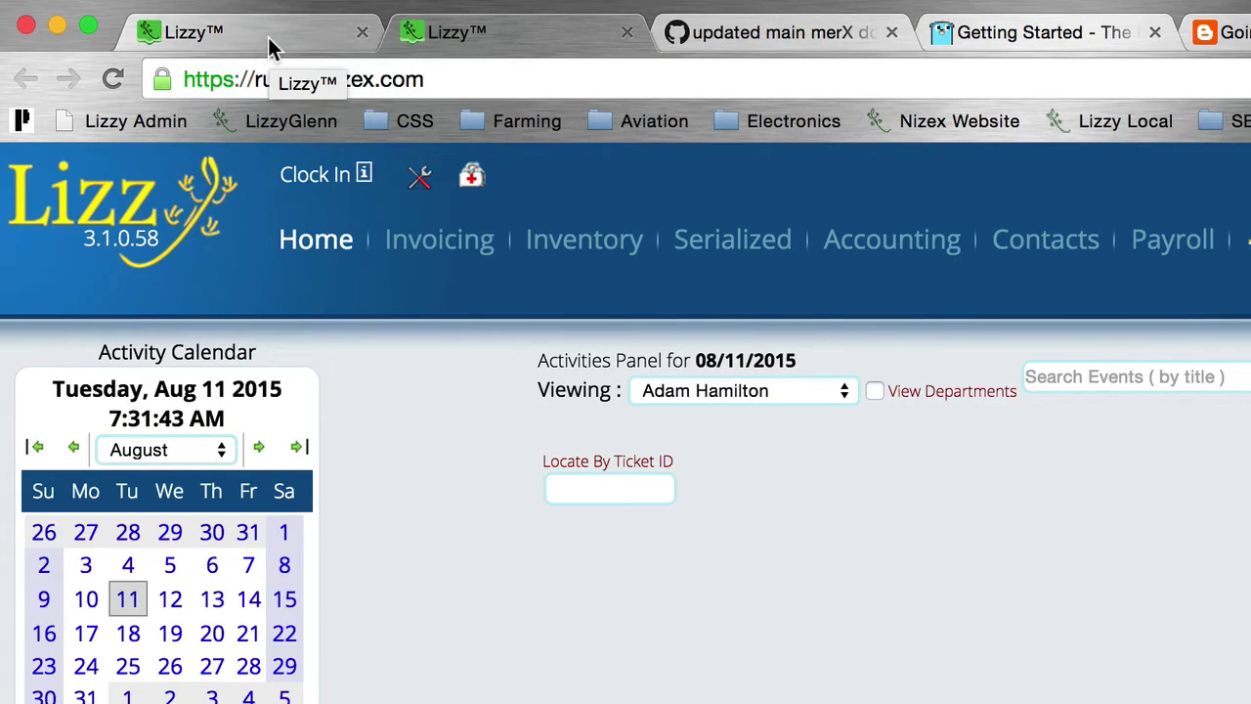
{"action": "left_click", "coordinate": [271, 47]}
{"action": "left_click", "coordinate": [451, 34]}
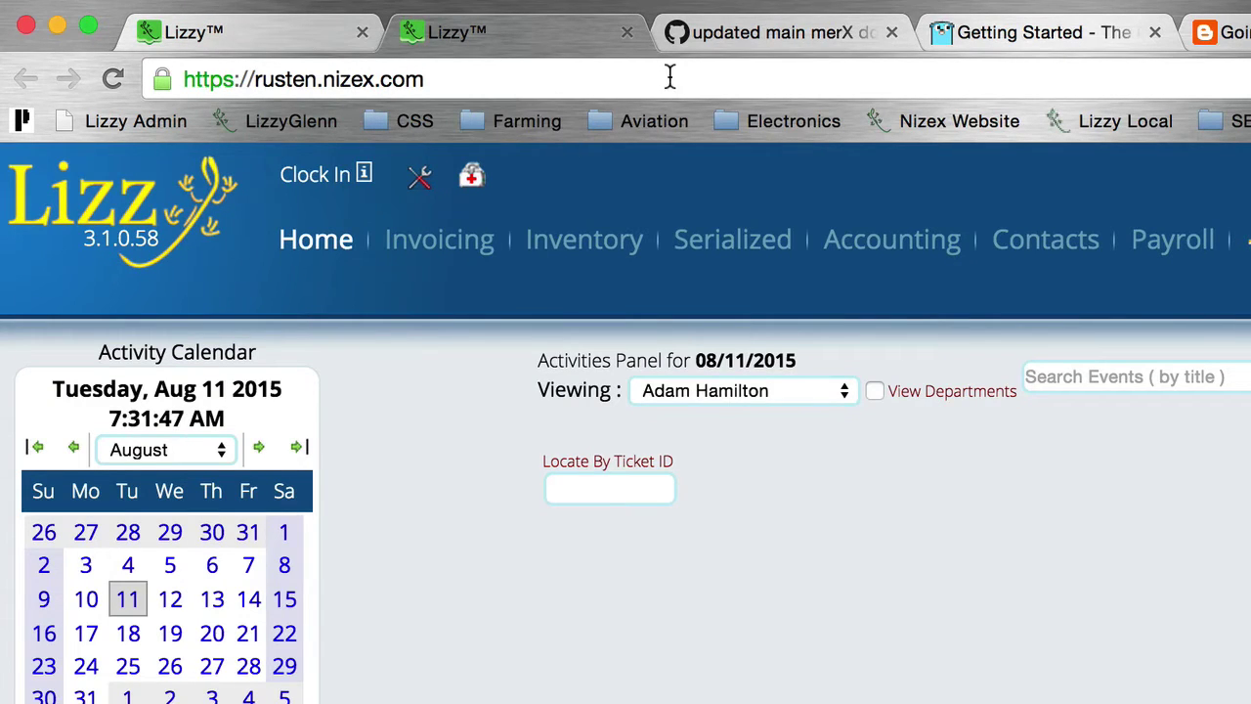
- Open the general ledger entry search in Accounting and set its additional search criteria to GL Transaction ID
{"action": "left_click", "coordinate": [919, 244]}
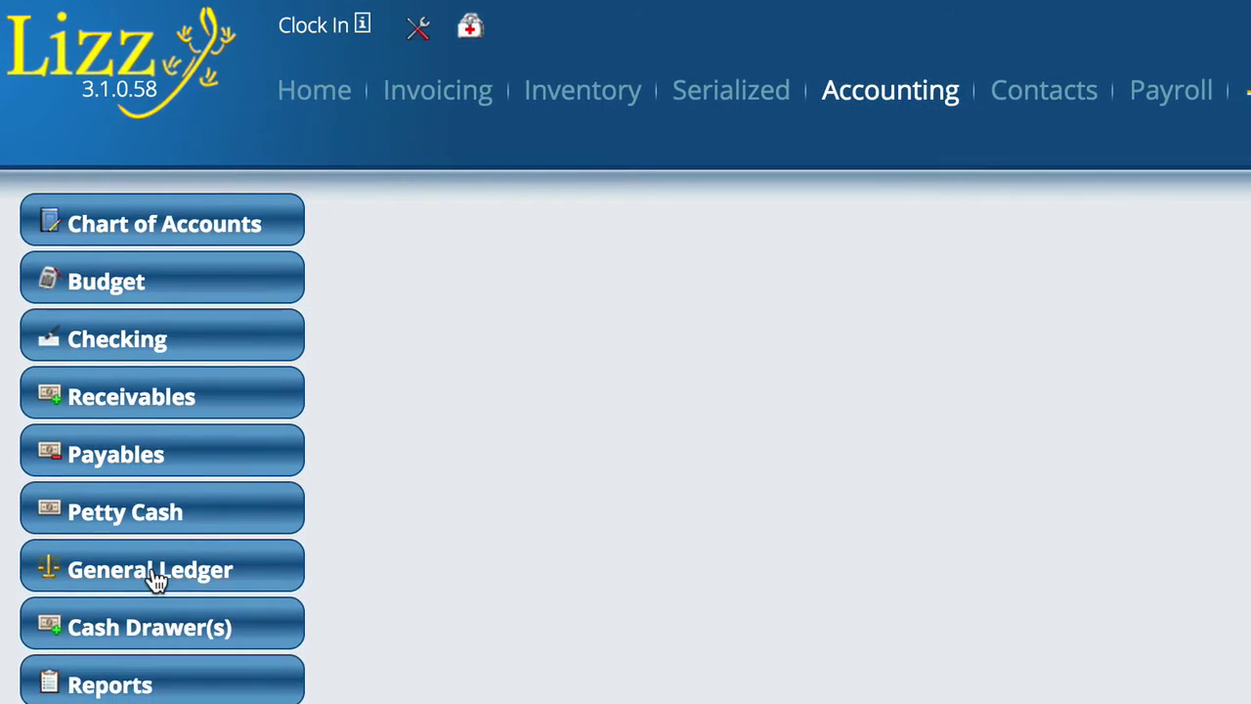
{"action": "left_click", "coordinate": [154, 672]}
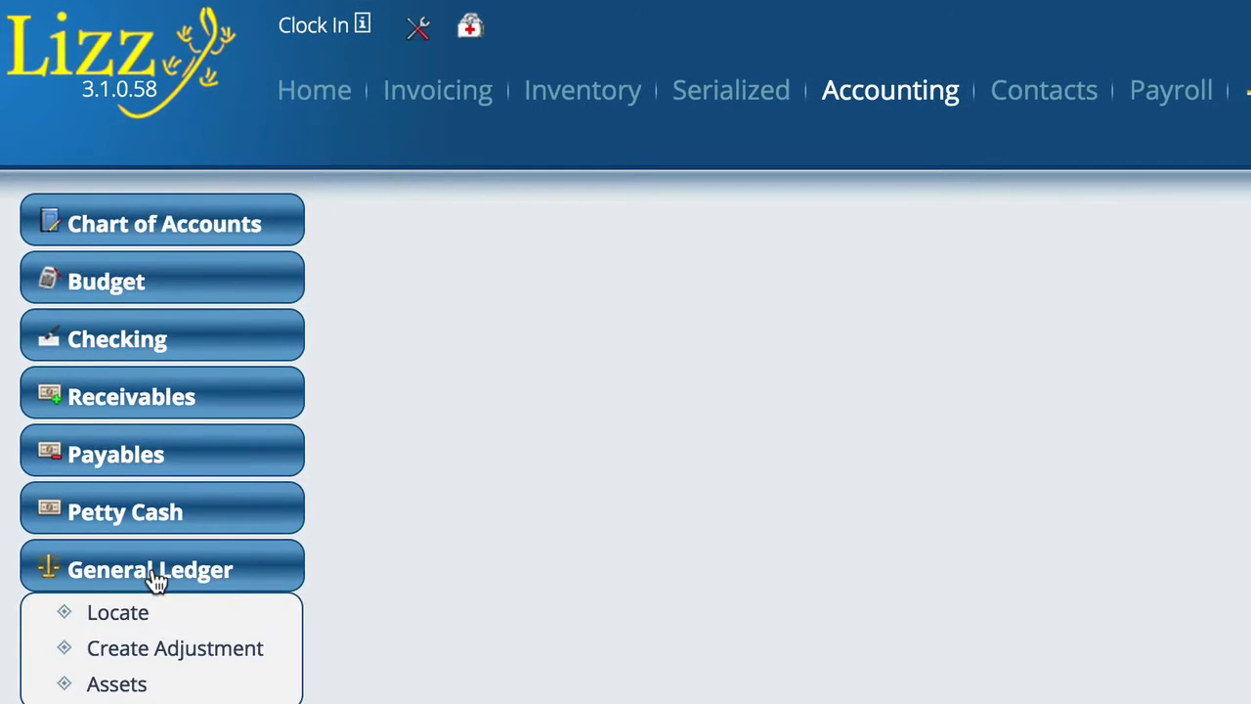
{"action": "left_click", "coordinate": [113, 626]}
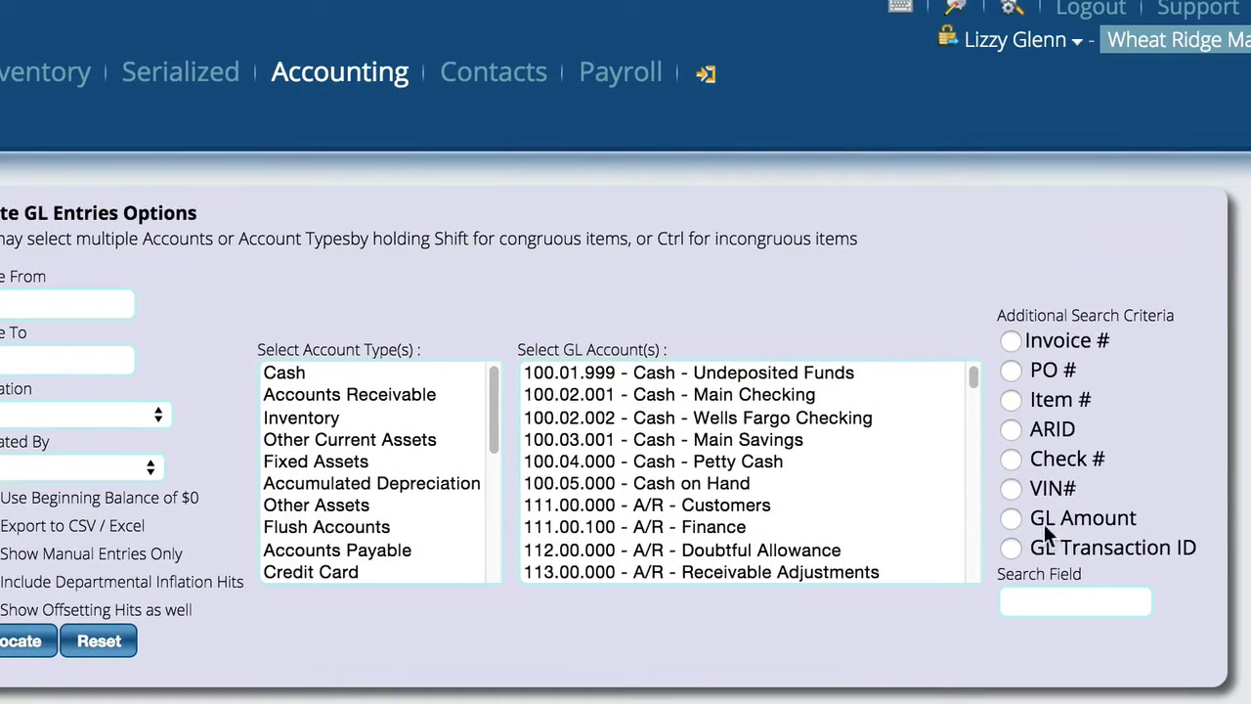
{"action": "left_click", "coordinate": [1094, 548]}
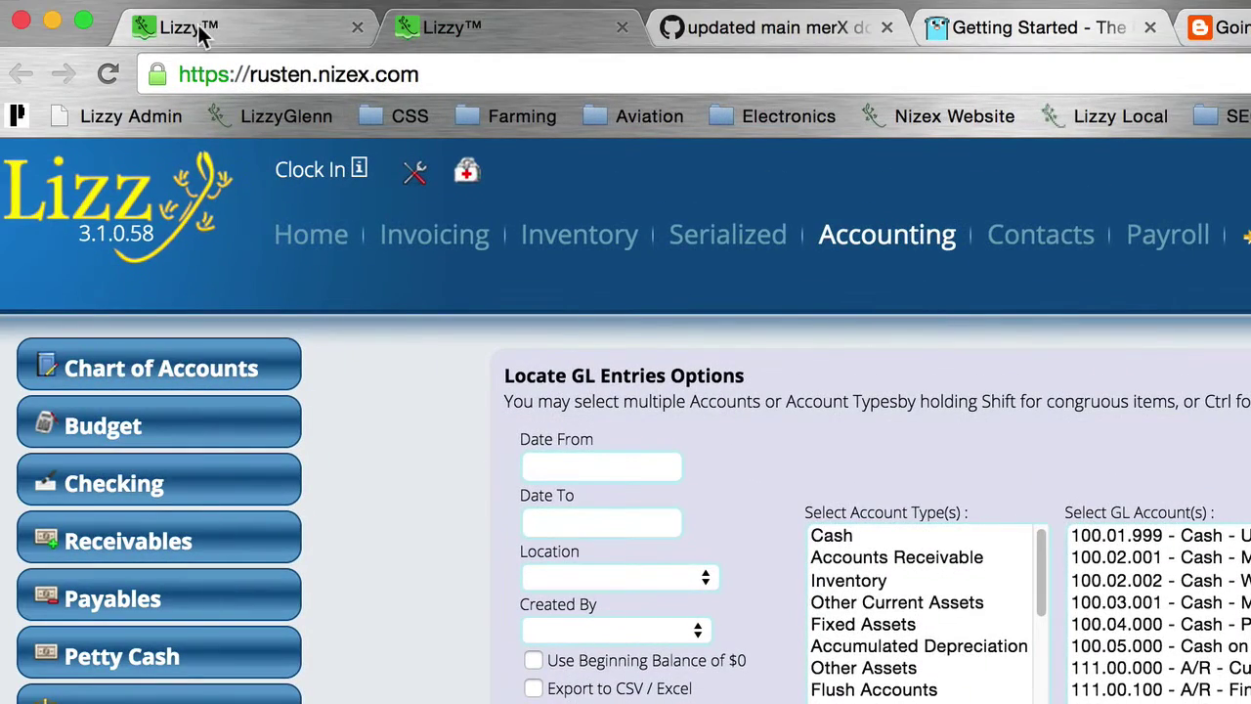
- Copy the transaction number of the Increasing Inventory for Consignment Unit entry from the invoice's general ledger hits
{"action": "left_click", "coordinate": [199, 32]}
{"action": "scroll", "coordinate": [749, 61], "scroll_direction": "down", "scroll_amount": 15}
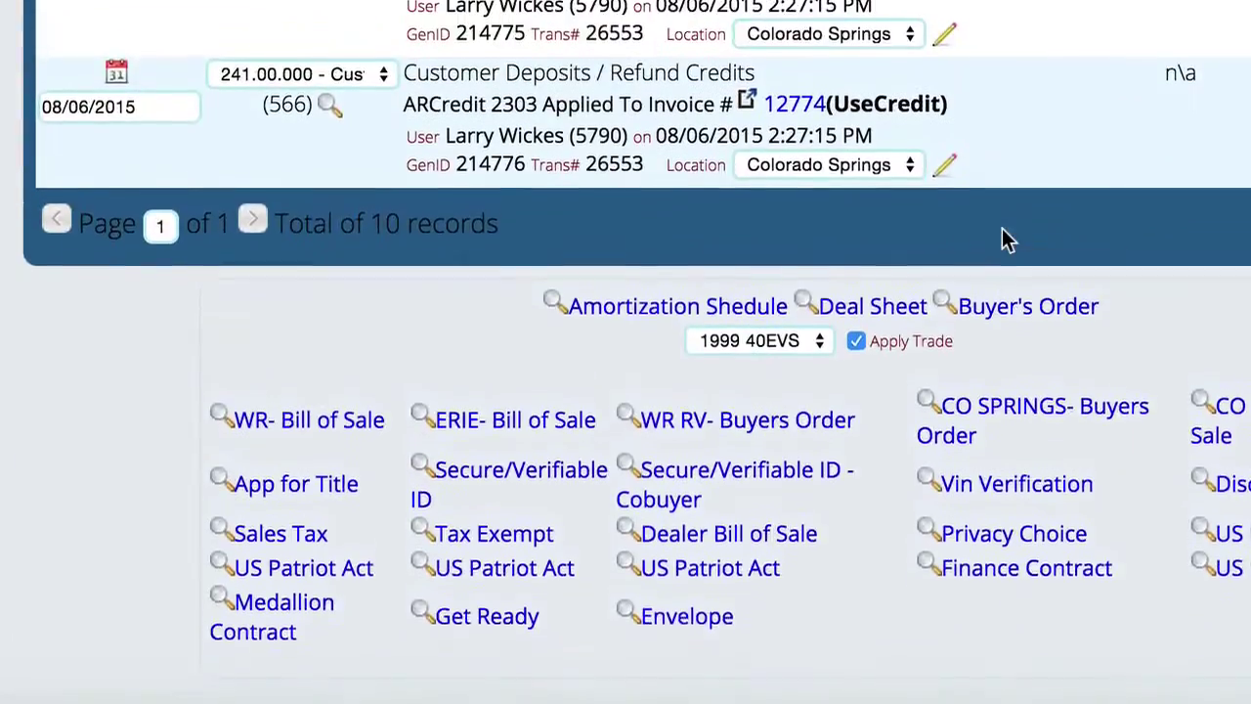
{"action": "scroll", "coordinate": [1005, 240], "scroll_direction": "up", "scroll_amount": 3}
{"action": "scroll", "coordinate": [653, 75], "scroll_direction": "up", "scroll_amount": 7}
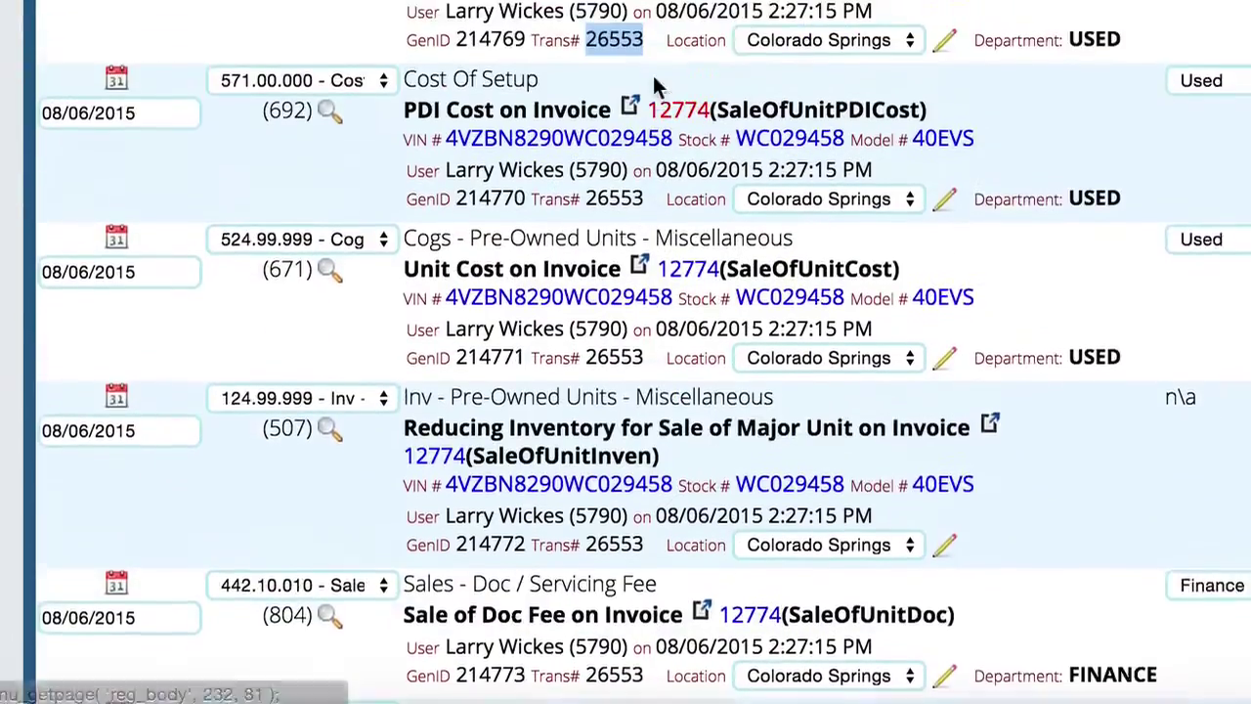
{"action": "scroll", "coordinate": [653, 75], "scroll_direction": "up", "scroll_amount": 5}
{"action": "scroll", "coordinate": [653, 78], "scroll_direction": "down", "scroll_amount": 1}
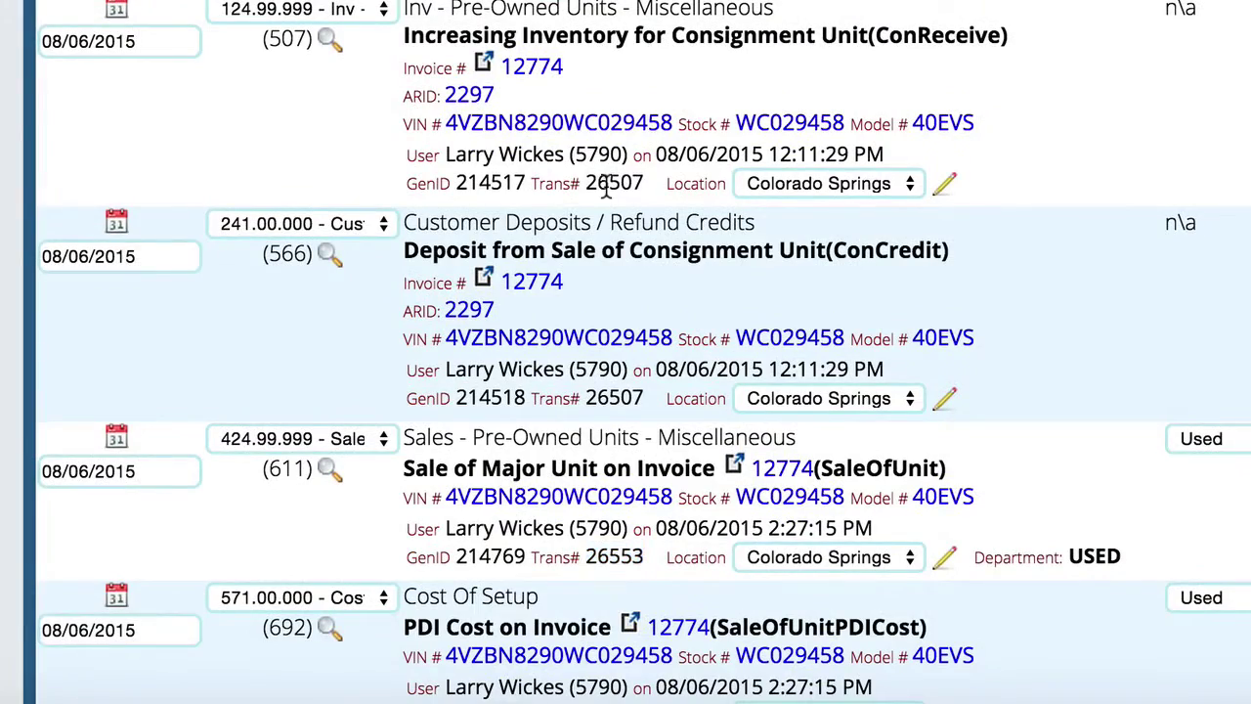
{"action": "double_click", "coordinate": [606, 186]}
{"action": "key", "text": "ctrl+c"}
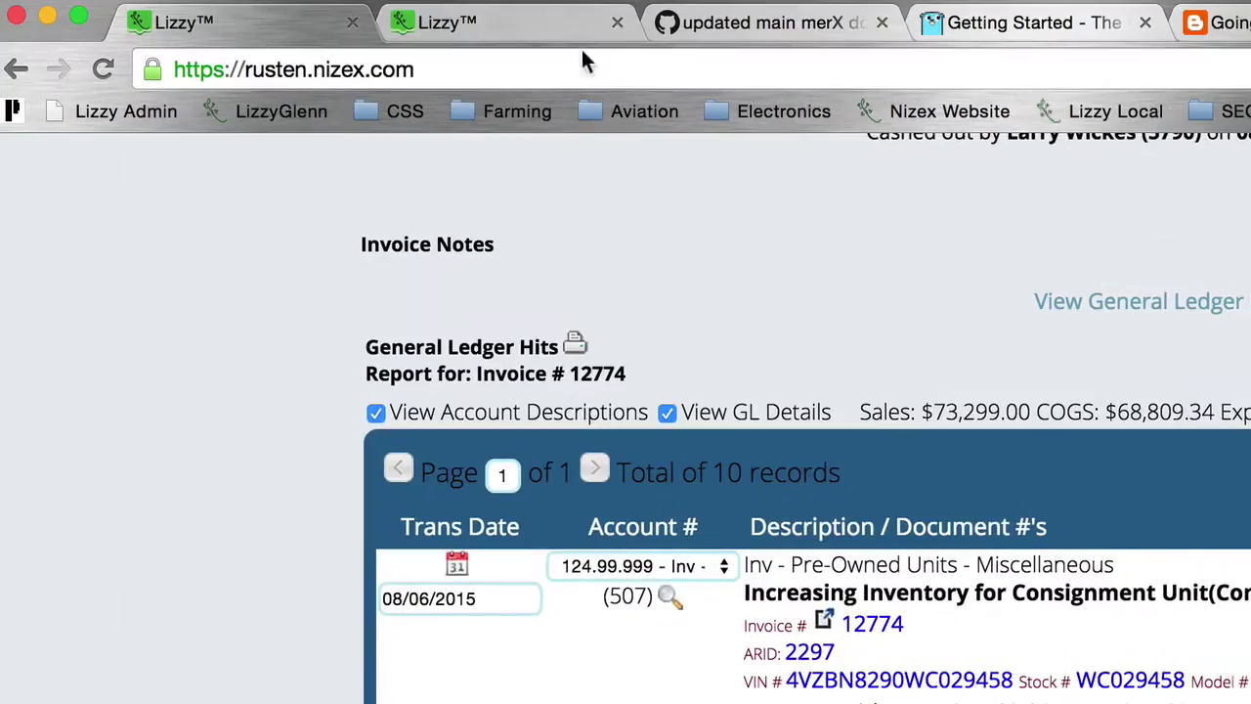
- Locate the general ledger entries with GL transaction ID 26507 and review their debit and credit amounts
{"action": "left_click", "coordinate": [584, 54]}
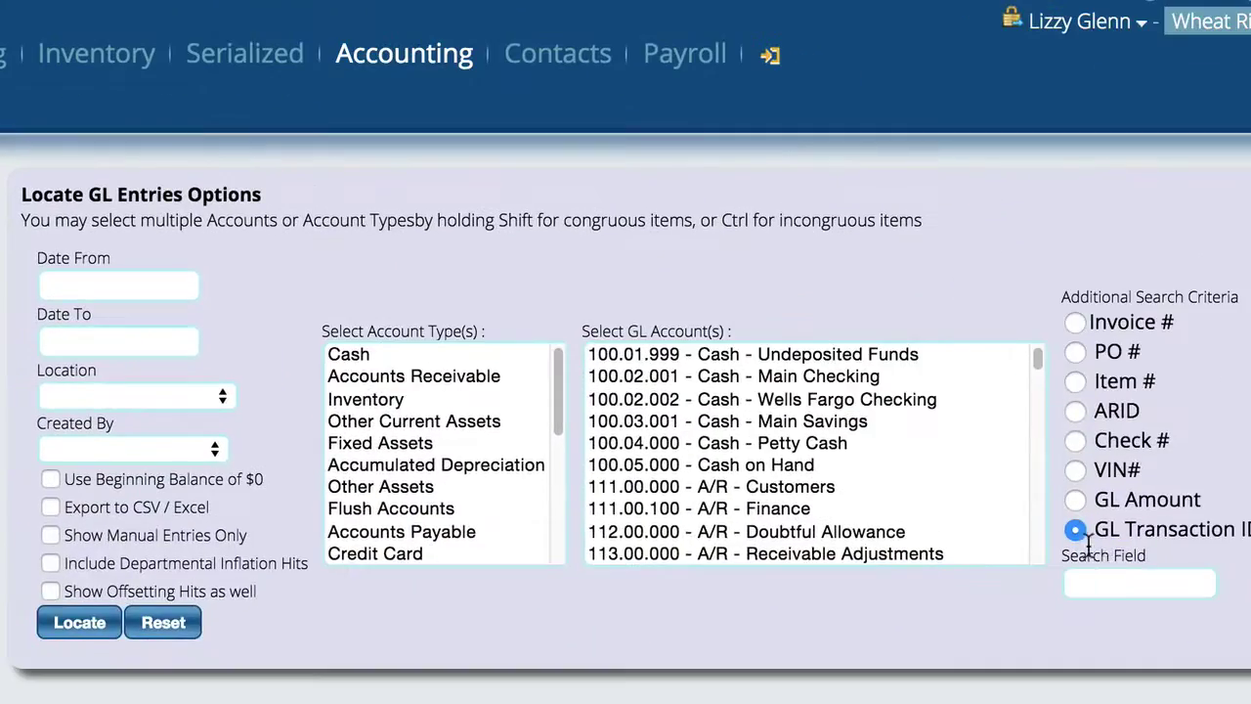
{"action": "left_click", "coordinate": [1105, 578]}
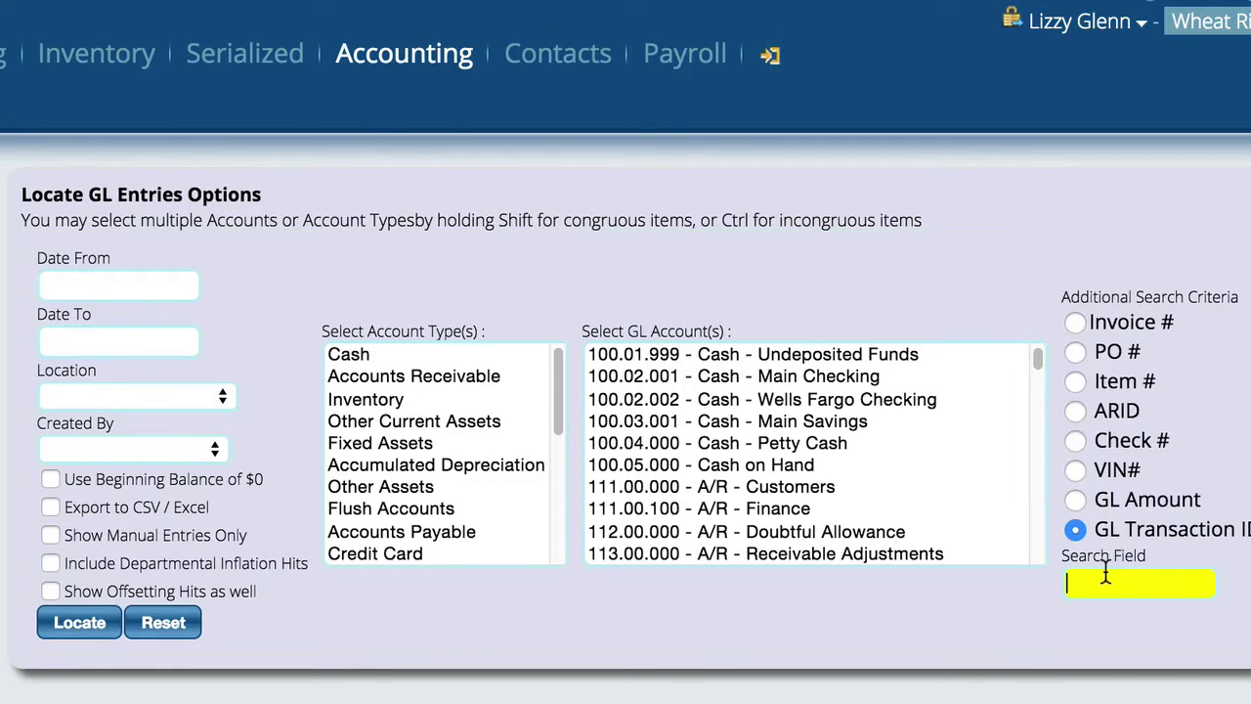
{"action": "key", "text": "ctrl+v"}
{"action": "left_click", "coordinate": [62, 628]}
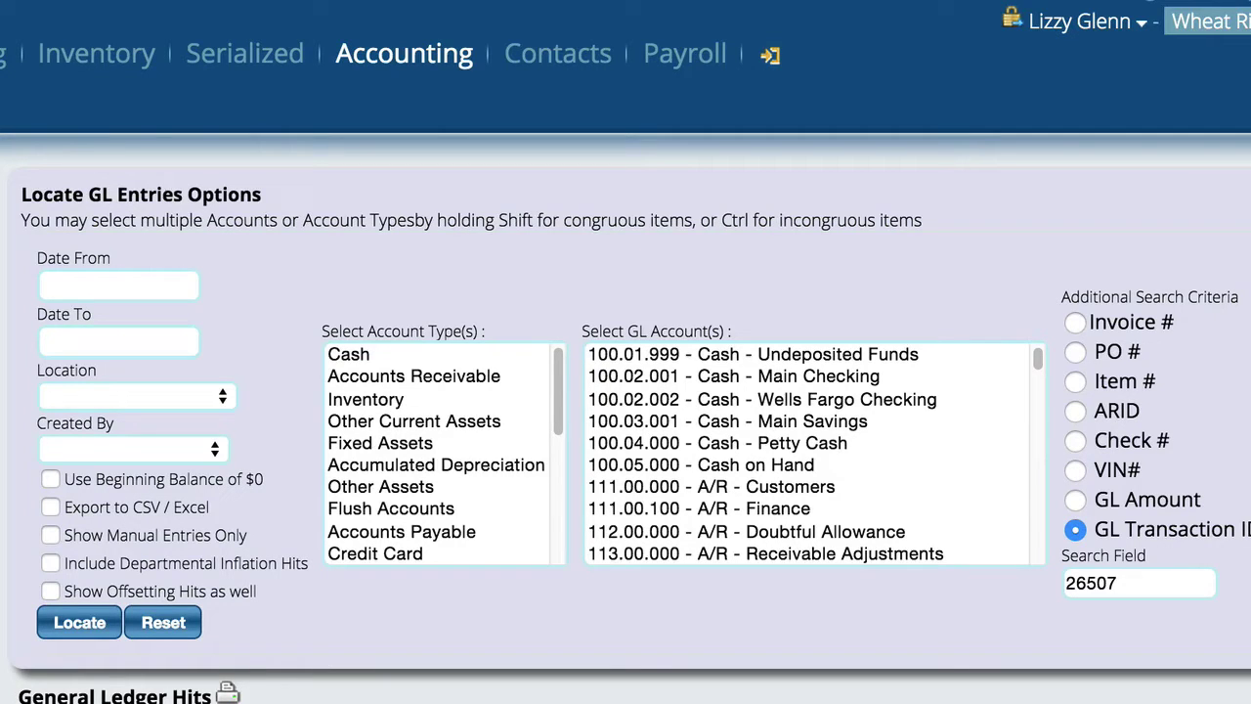
{"action": "scroll", "coordinate": [625, 391], "scroll_direction": "down", "scroll_amount": 10}
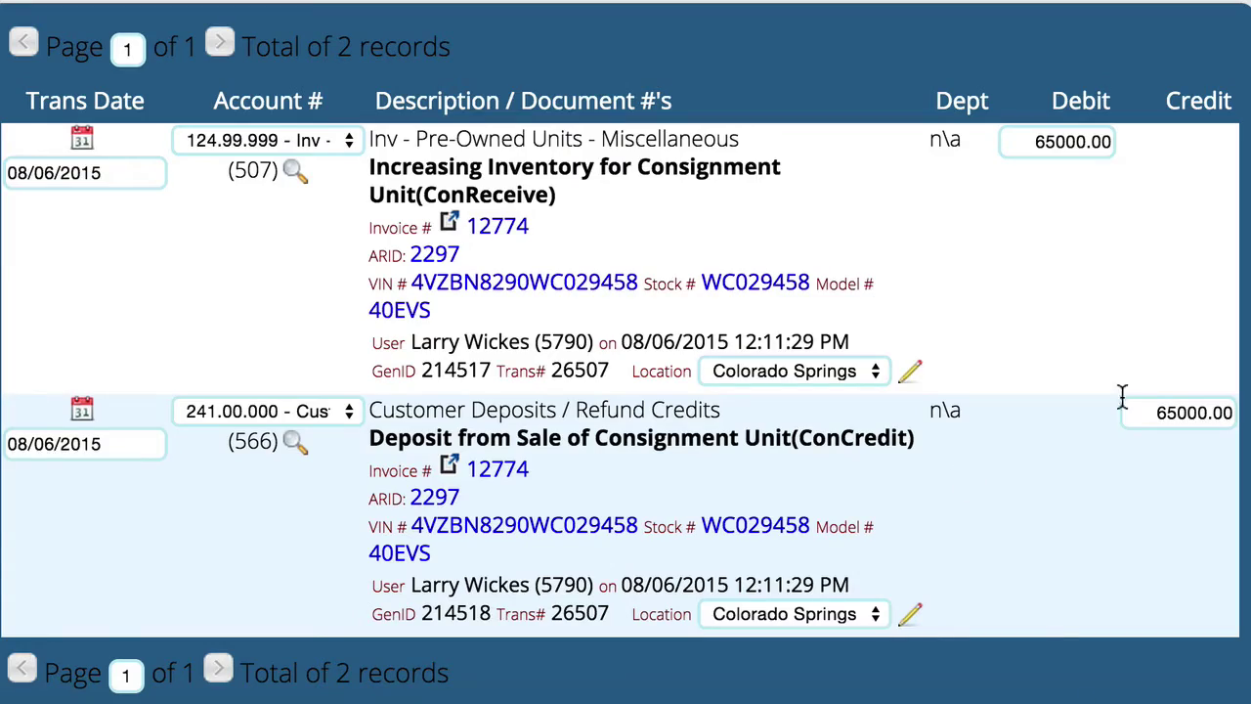
{"action": "scroll", "coordinate": [1103, 407], "scroll_direction": "up", "scroll_amount": 4}
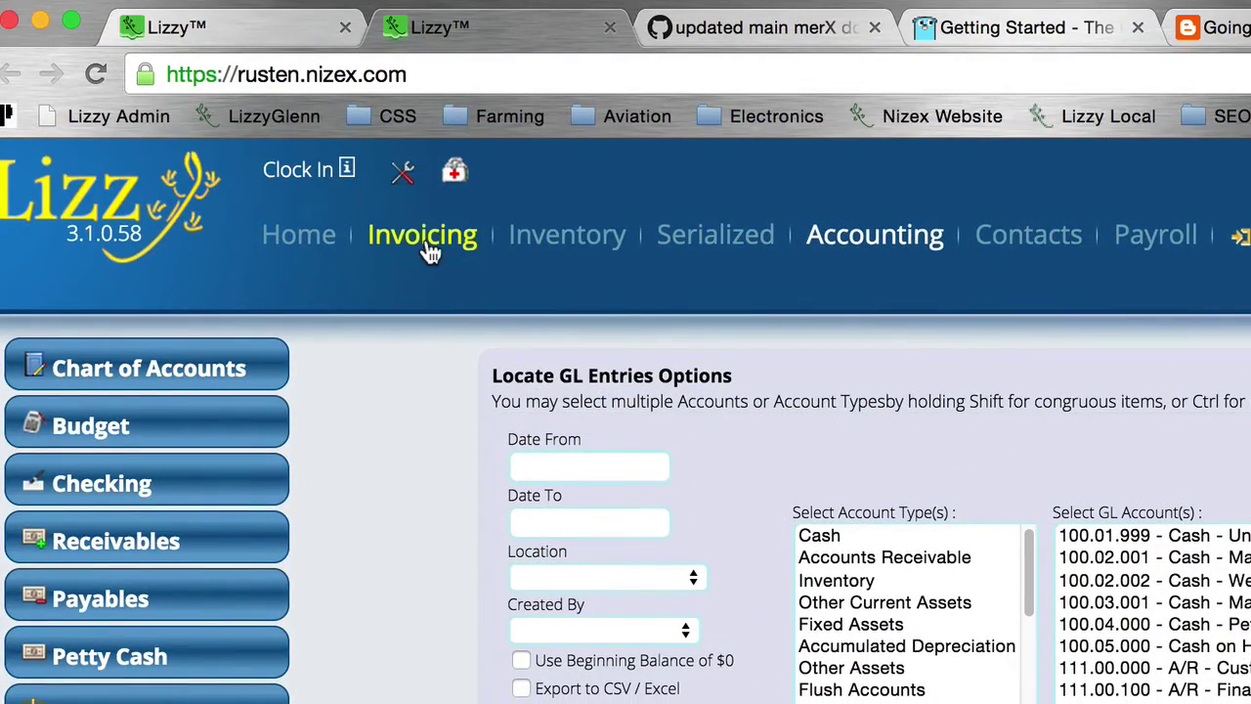
- Return to the browser tab that holds the invoice and its general ledger hits
{"action": "left_click", "coordinate": [430, 251]}
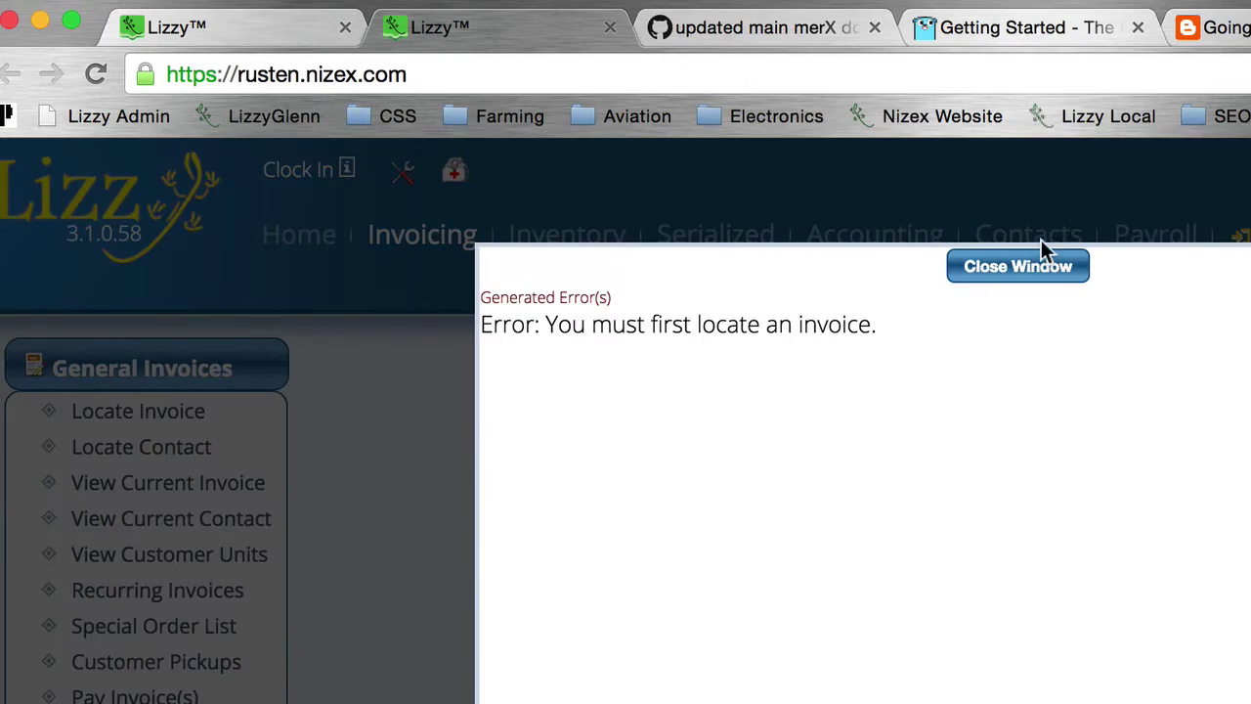
{"action": "left_click", "coordinate": [1043, 259]}
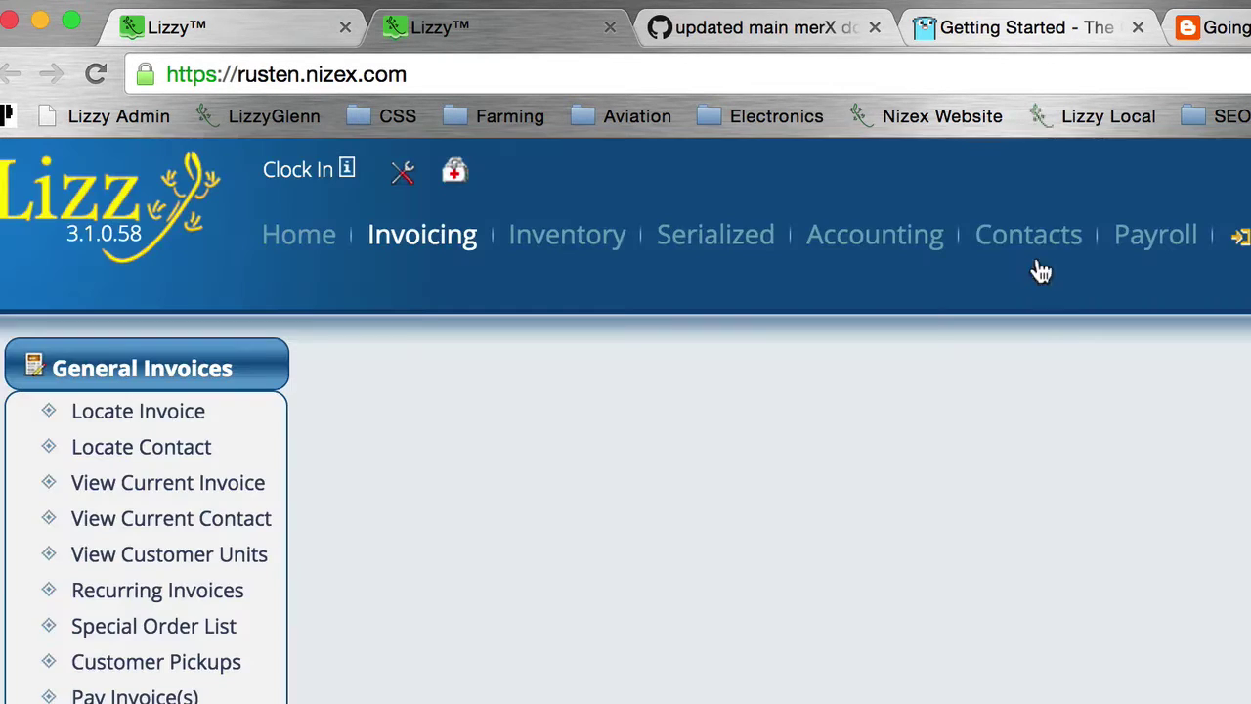
{"action": "left_click", "coordinate": [297, 27]}
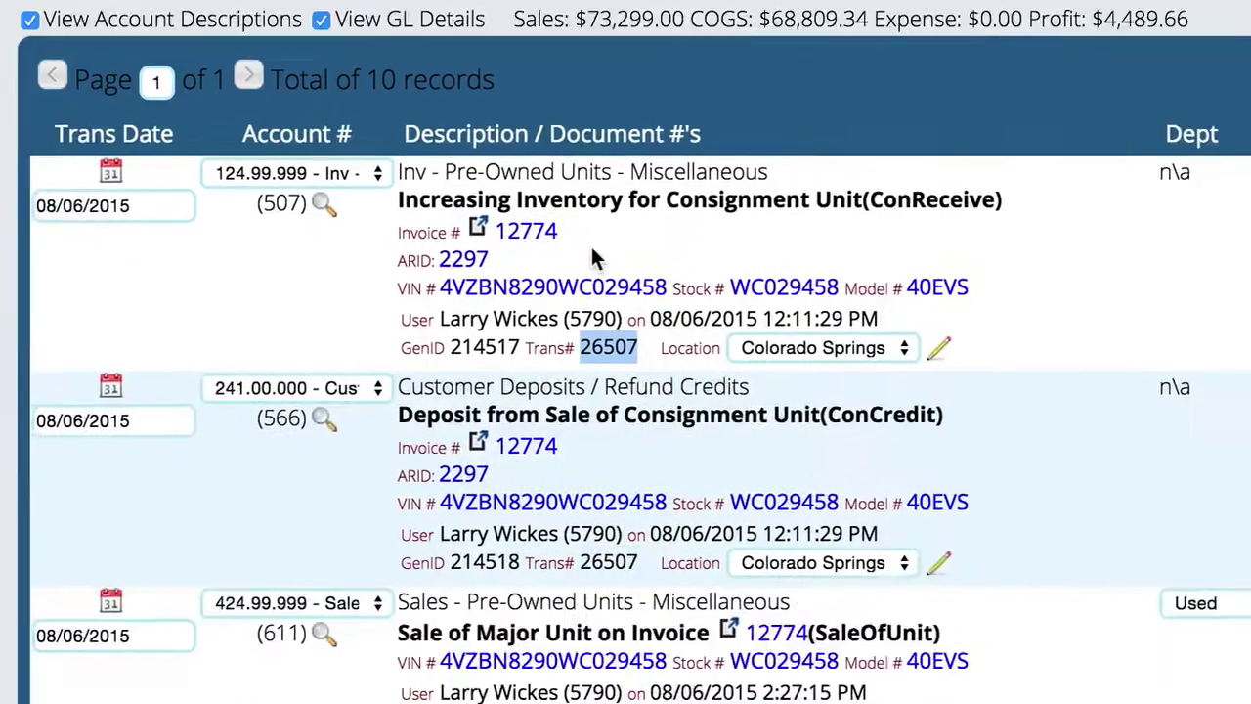
- Open the record of the invoice's 1999 Fleetwood American Eagle unit and review its inventory general ledger hits
{"action": "scroll", "coordinate": [494, 137], "scroll_direction": "up", "scroll_amount": 10}
{"action": "scroll", "coordinate": [499, 145], "scroll_direction": "down", "scroll_amount": 2}
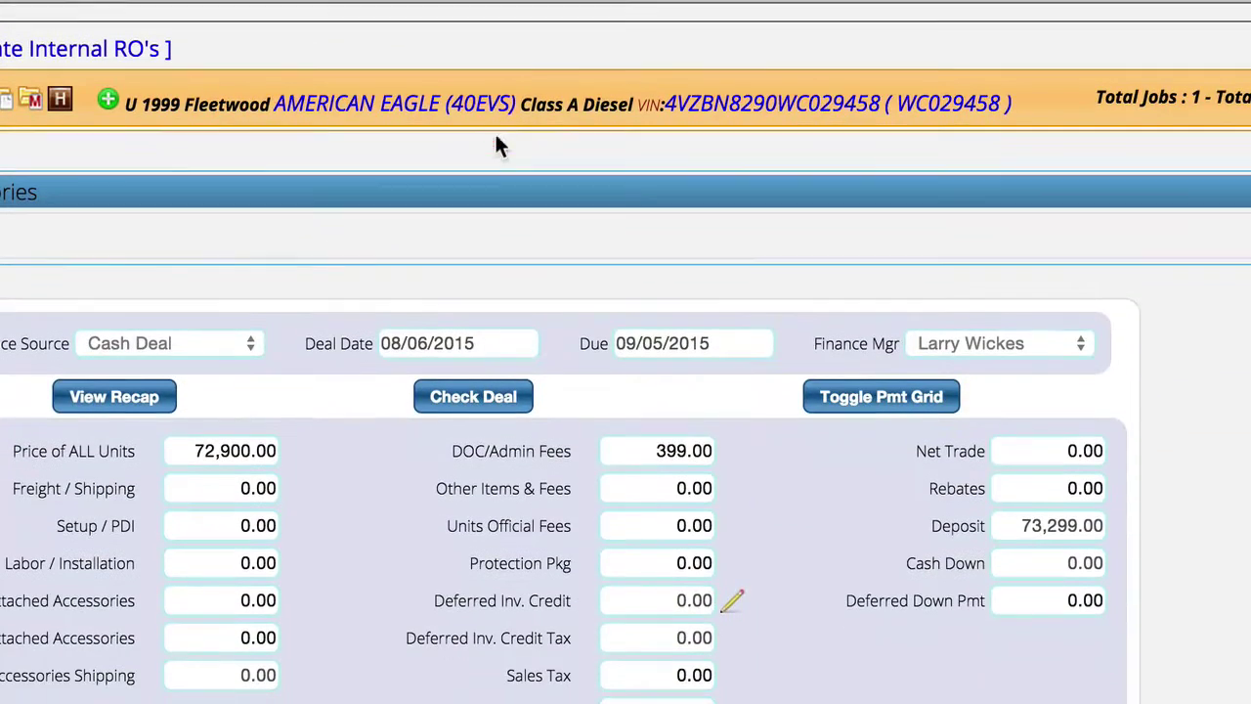
{"action": "left_click", "coordinate": [772, 107]}
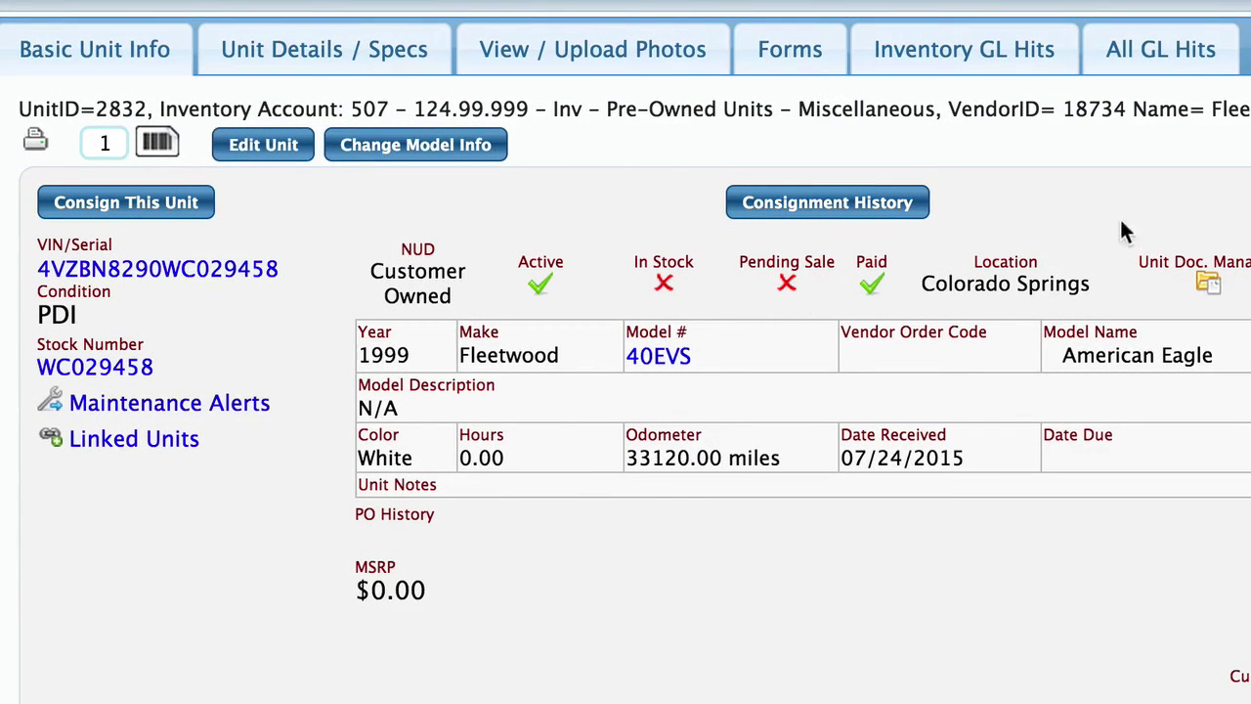
{"action": "left_click", "coordinate": [981, 58]}
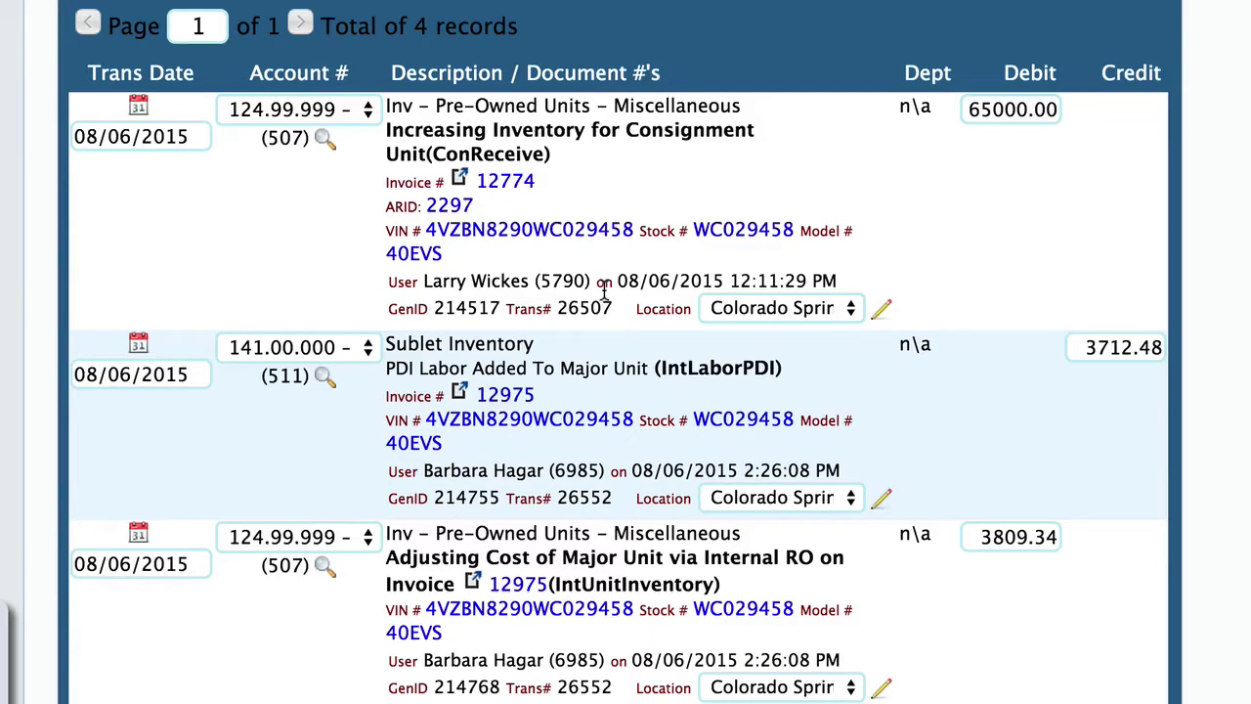
{"action": "scroll", "coordinate": [804, 260], "scroll_direction": "up", "scroll_amount": 3}
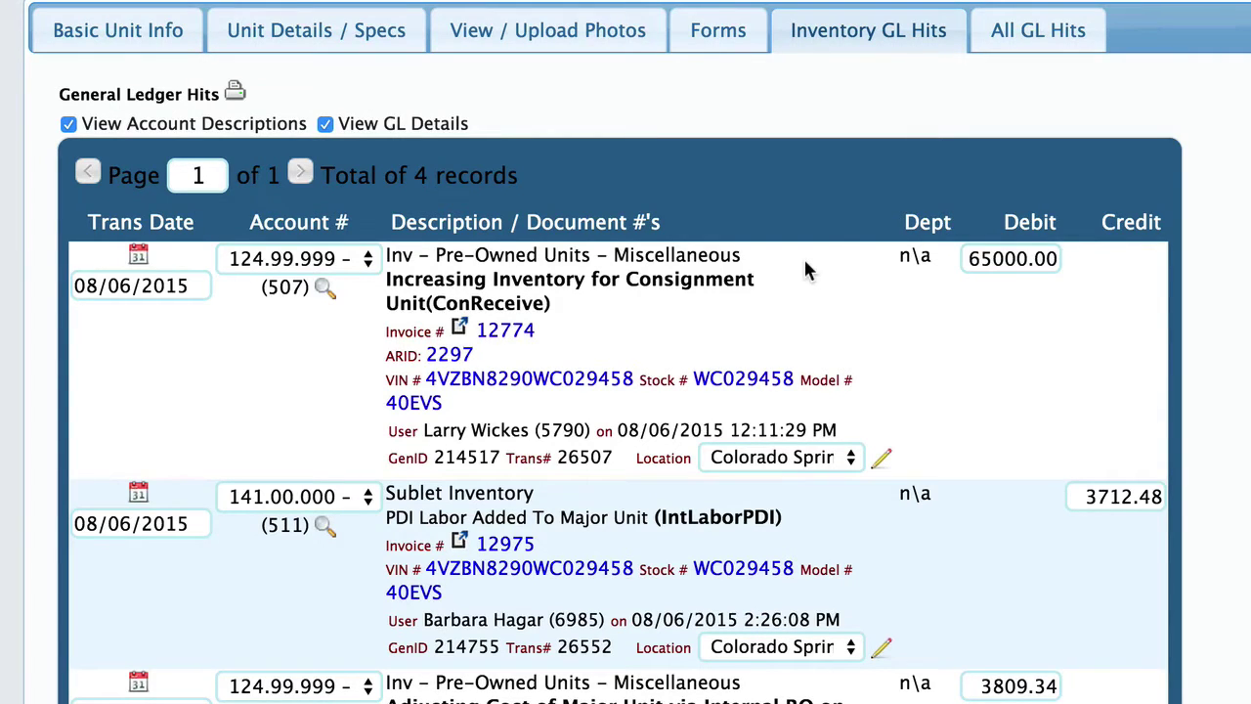
- Review the unit's inventory general ledger hits and select the transaction number of the Increasing Inventory for Consignment Unit entry
{"action": "scroll", "coordinate": [805, 266], "scroll_direction": "down", "scroll_amount": 2}
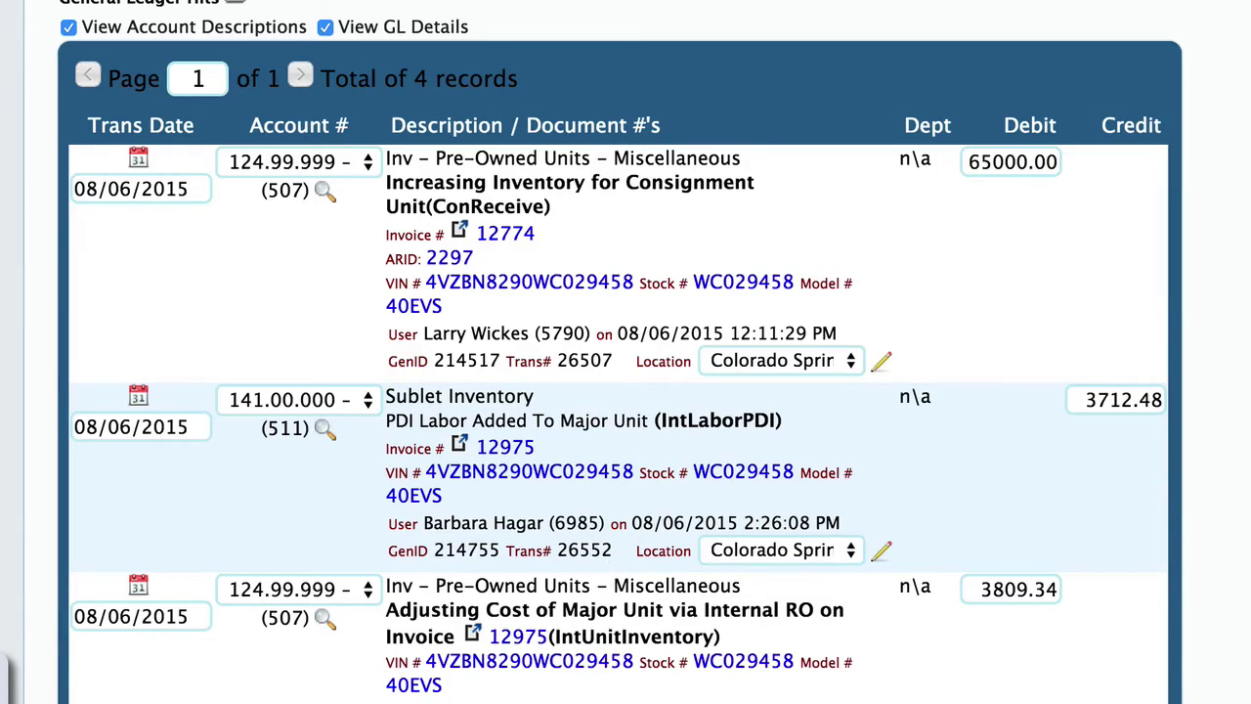
{"action": "scroll", "coordinate": [626, 391], "scroll_direction": "down", "scroll_amount": 2}
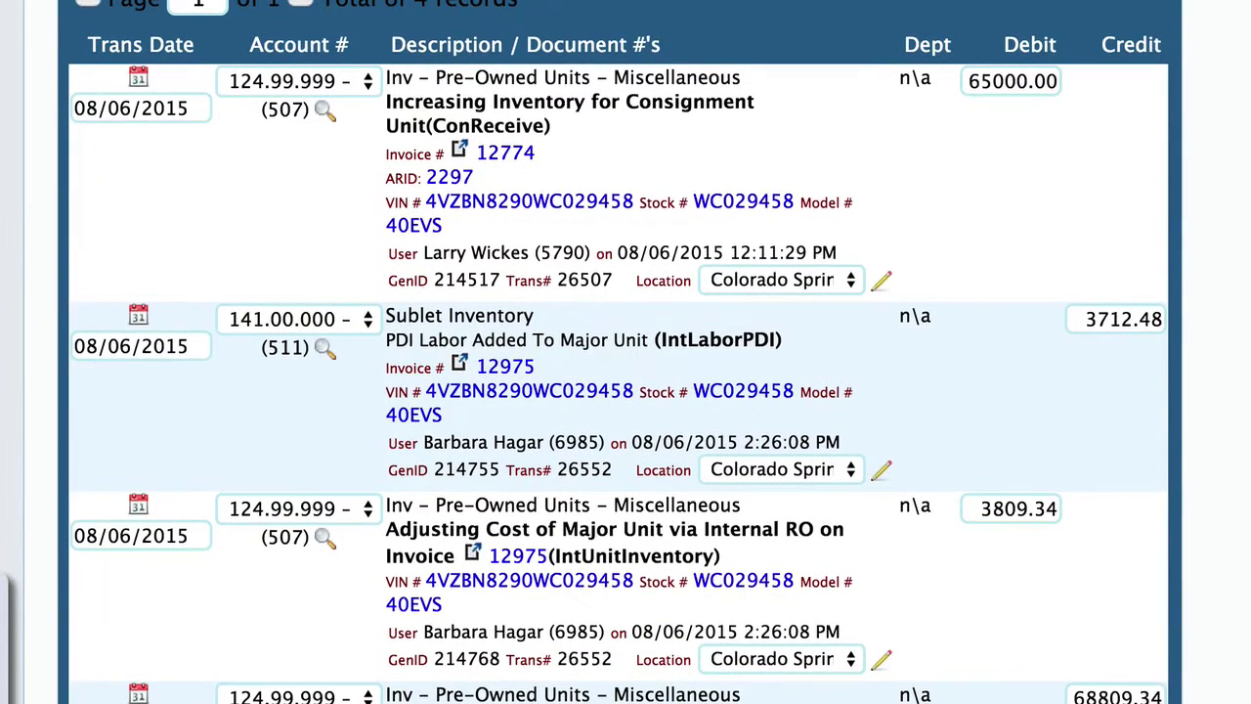
{"action": "scroll", "coordinate": [670, 284], "scroll_direction": "up", "scroll_amount": 5}
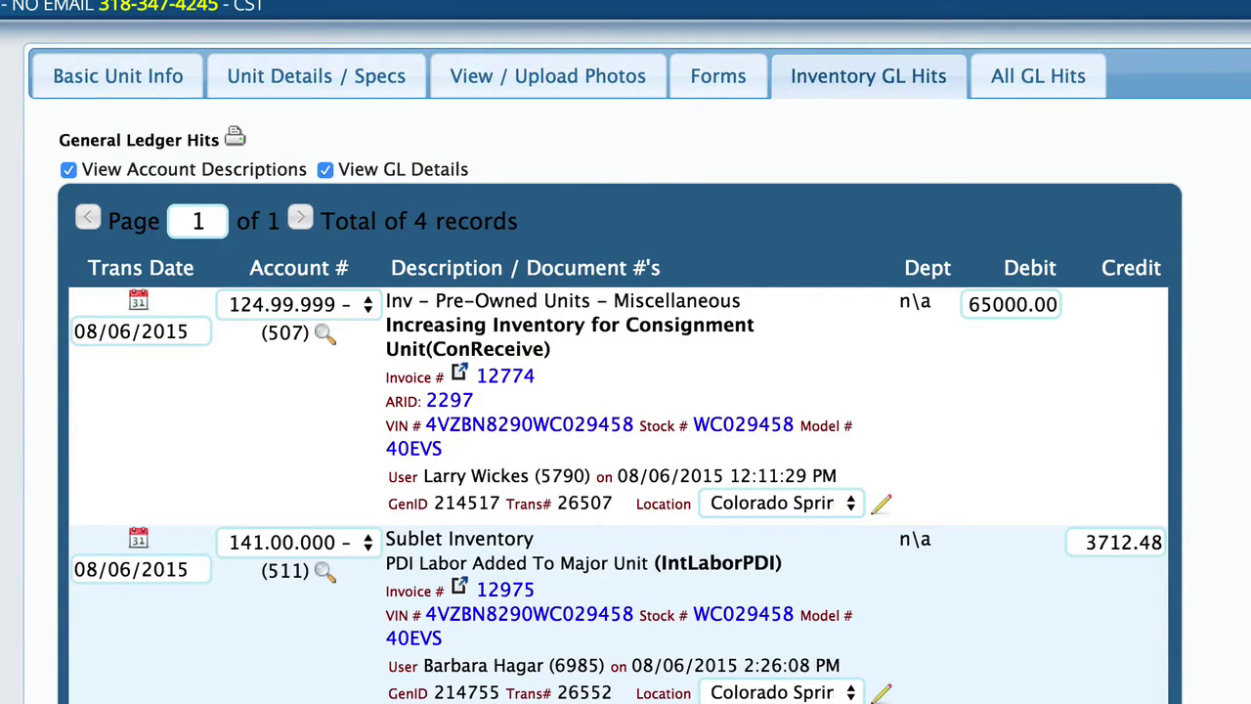
{"action": "double_click", "coordinate": [584, 502]}
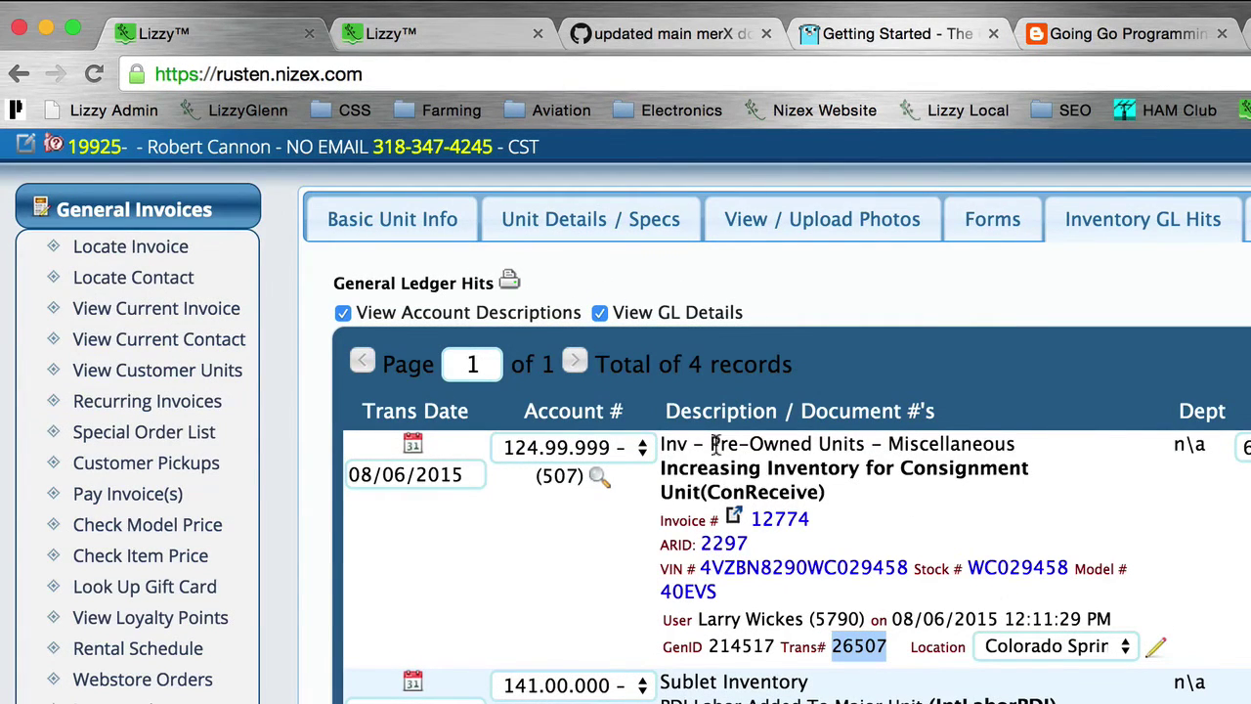
{"action": "scroll", "coordinate": [844, 481], "scroll_direction": "up", "scroll_amount": 3}
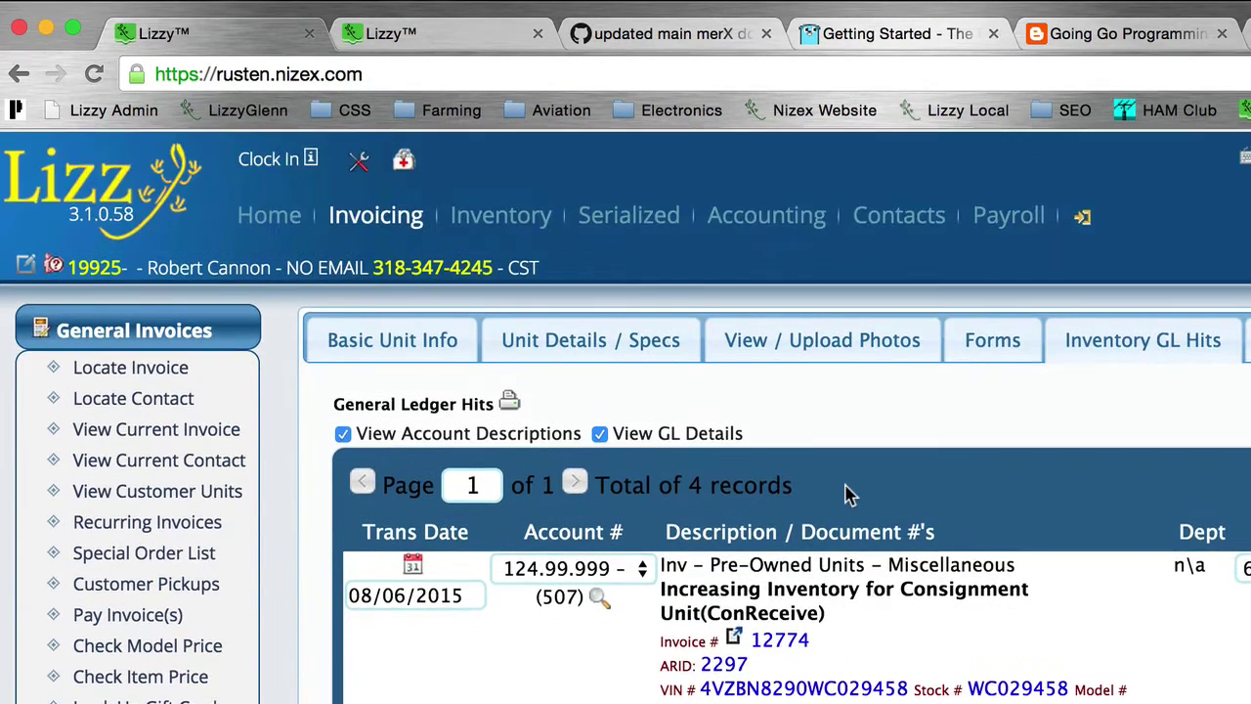
- Switch to the second Lizzy browser tab and locate the general ledger entries with GL transaction ID 26507
{"action": "left_click", "coordinate": [447, 39]}
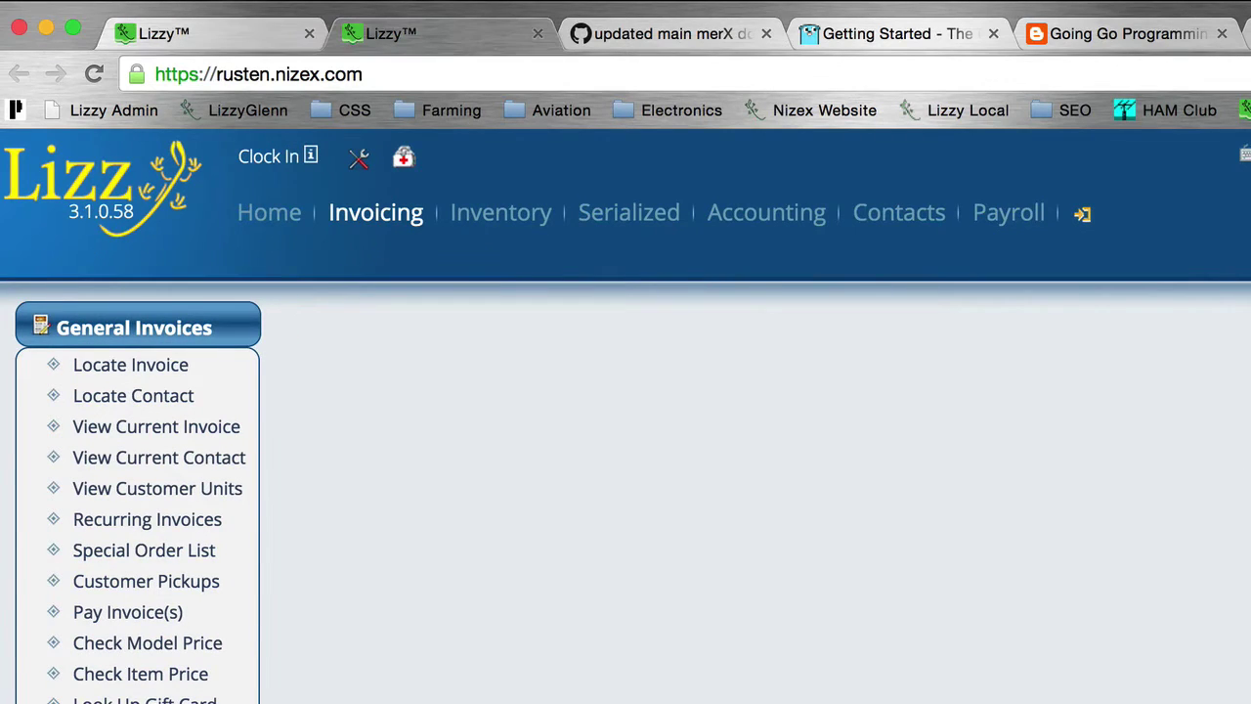
{"action": "scroll", "coordinate": [159, 424], "scroll_direction": "down", "scroll_amount": 5}
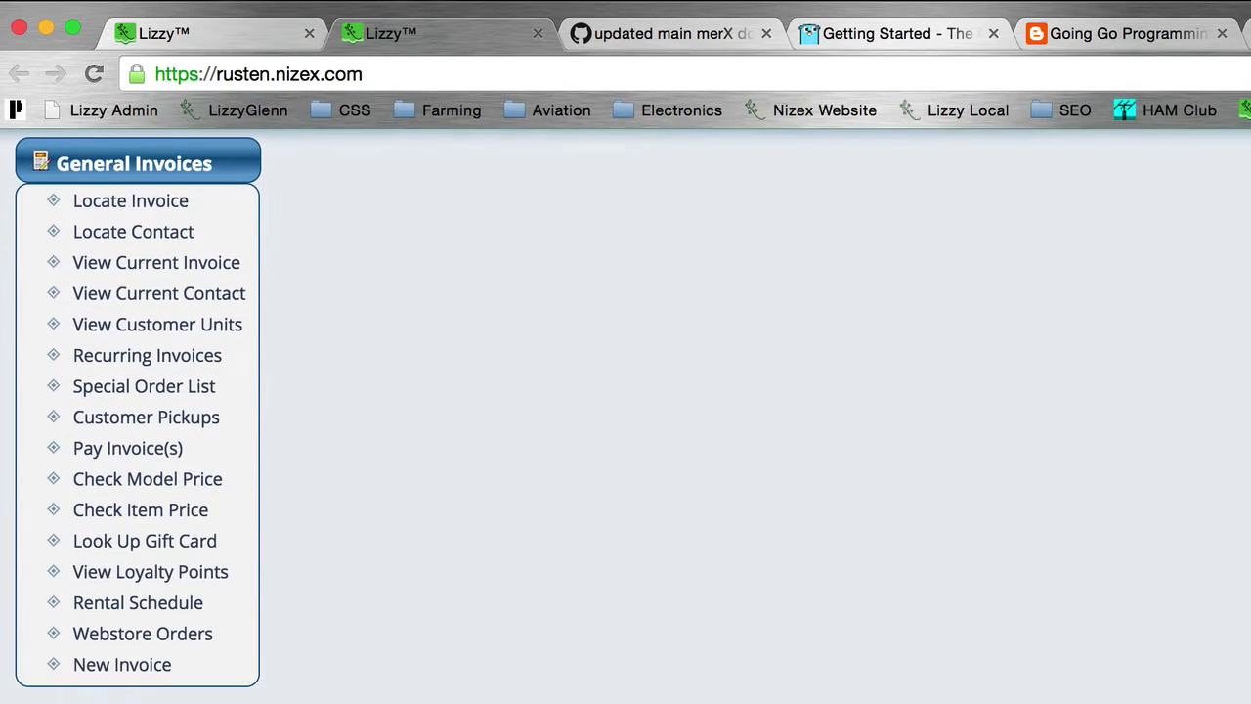
{"action": "scroll", "coordinate": [159, 425], "scroll_direction": "up", "scroll_amount": 5}
{"action": "left_click", "coordinate": [728, 226]}
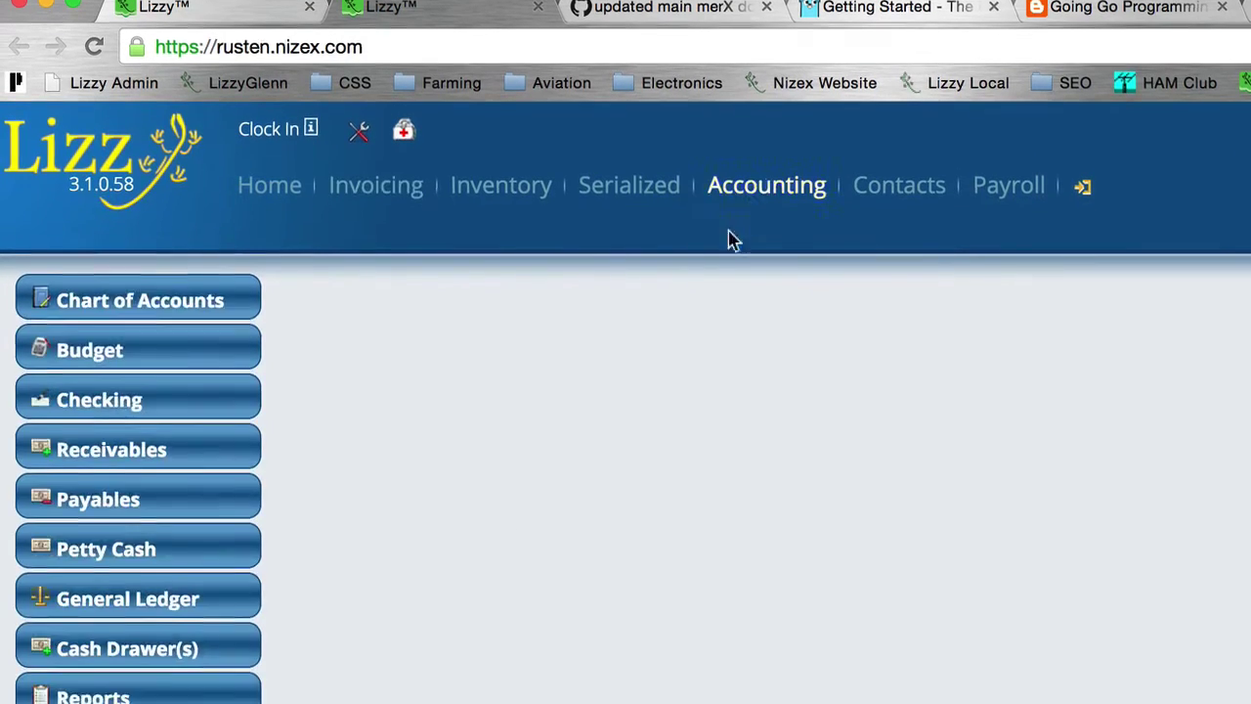
{"action": "left_click", "coordinate": [128, 405]}
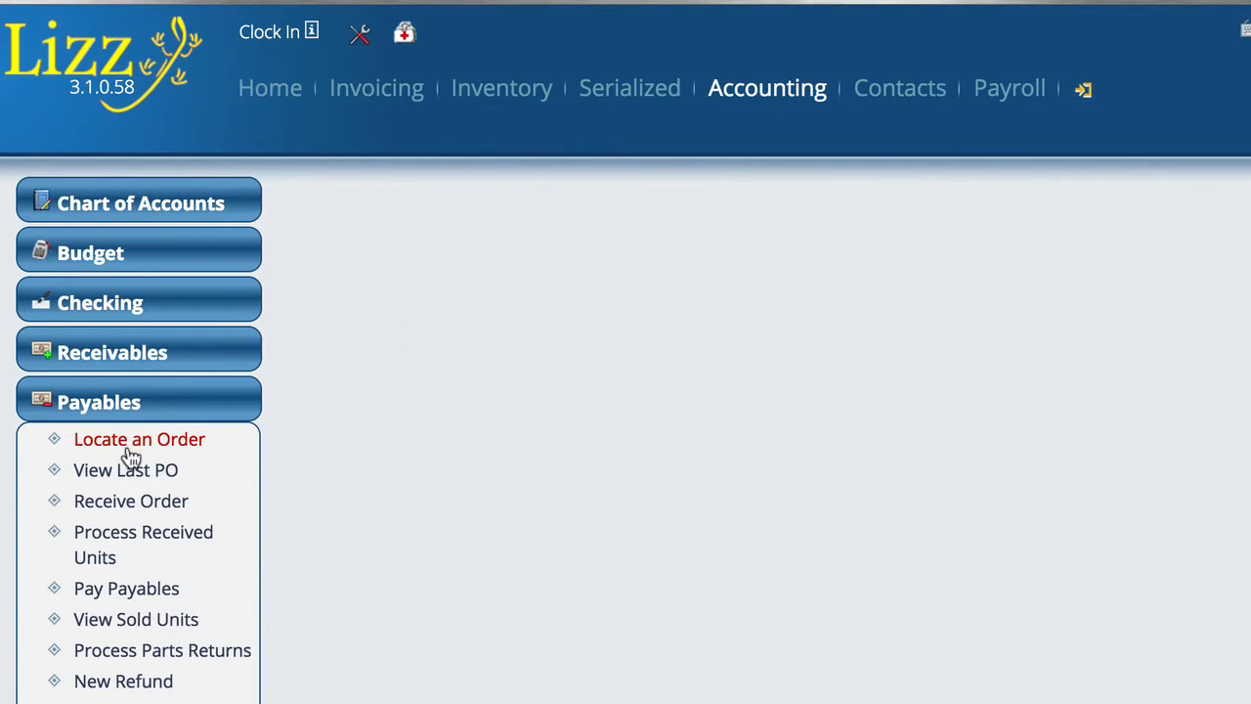
{"action": "left_click", "coordinate": [130, 412]}
{"action": "left_click", "coordinate": [117, 503]}
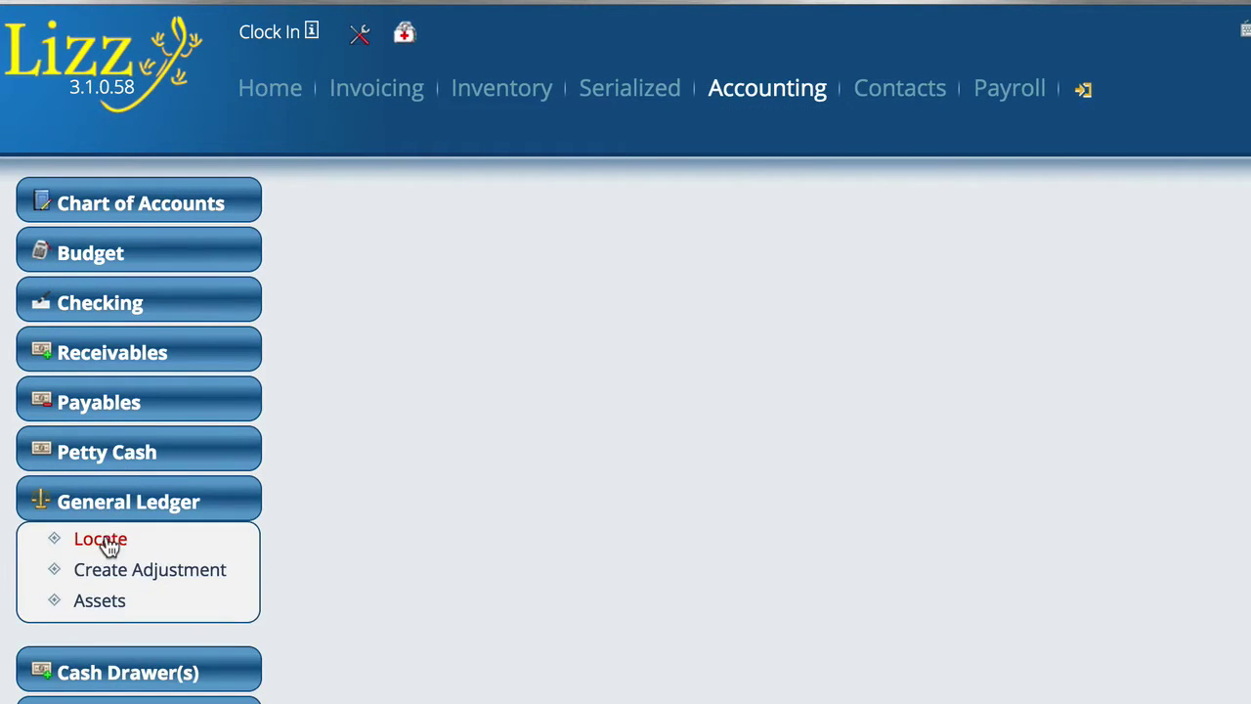
{"action": "left_click", "coordinate": [112, 543]}
{"action": "double_click", "coordinate": [1016, 543]}
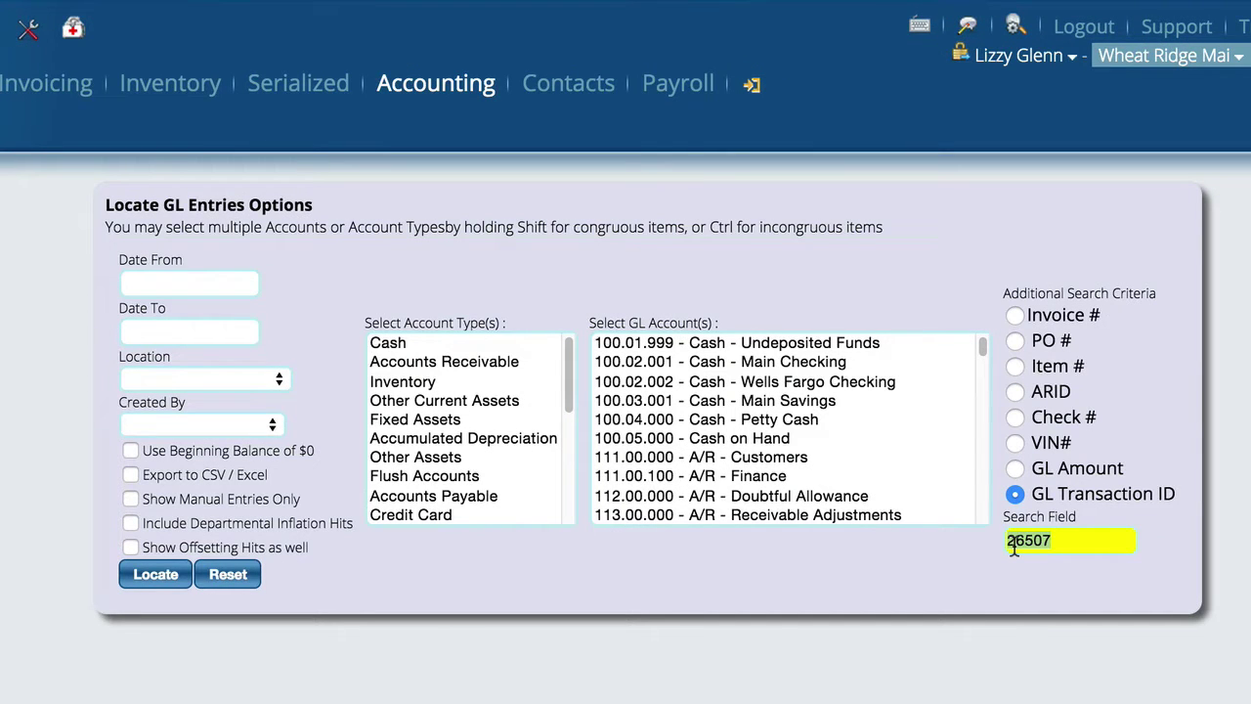
{"action": "left_click", "coordinate": [154, 574]}
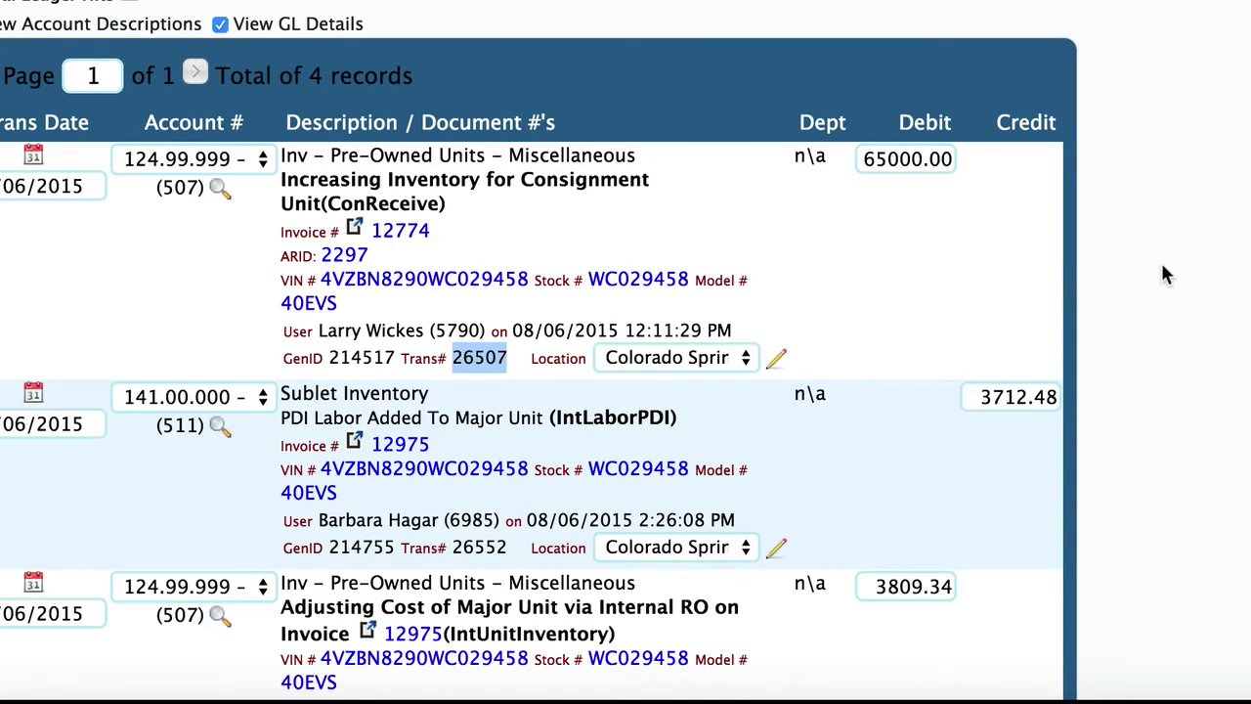
- Check the unit's remaining inventory general ledger hits against the complete list of all its general ledger hits
{"action": "scroll", "coordinate": [1163, 274], "scroll_direction": "down", "scroll_amount": 5}
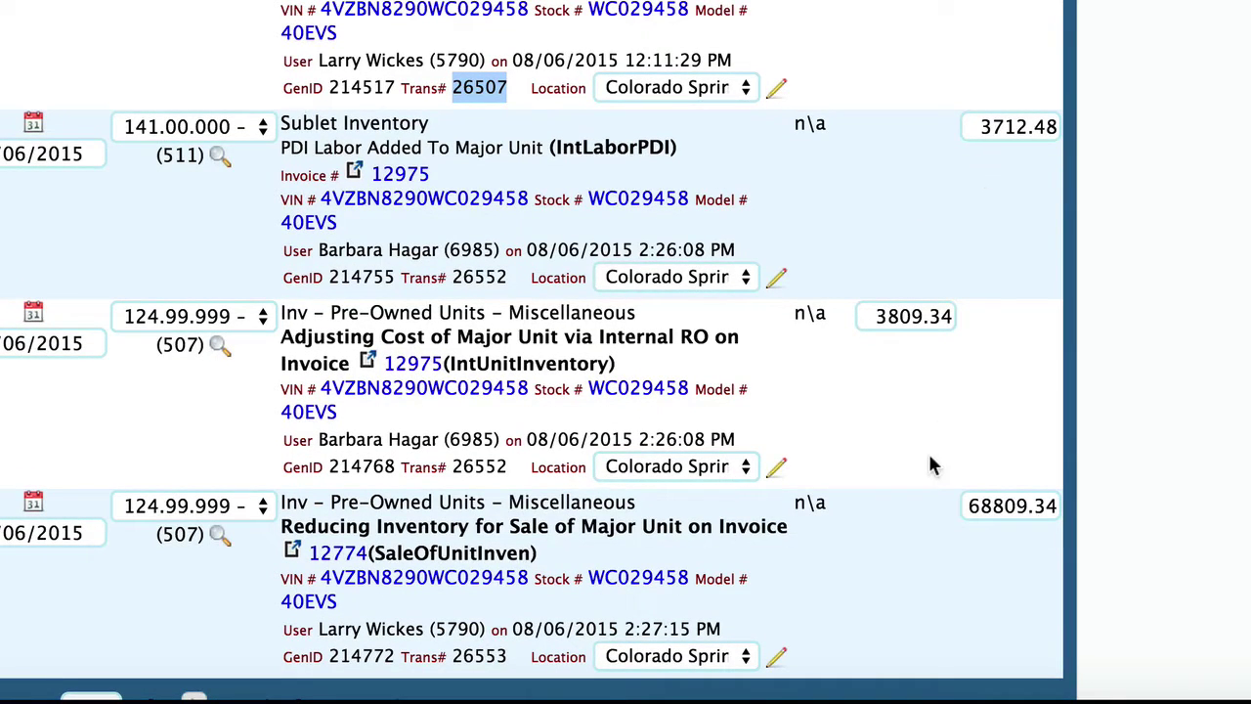
{"action": "scroll", "coordinate": [1124, 440], "scroll_direction": "up", "scroll_amount": 4}
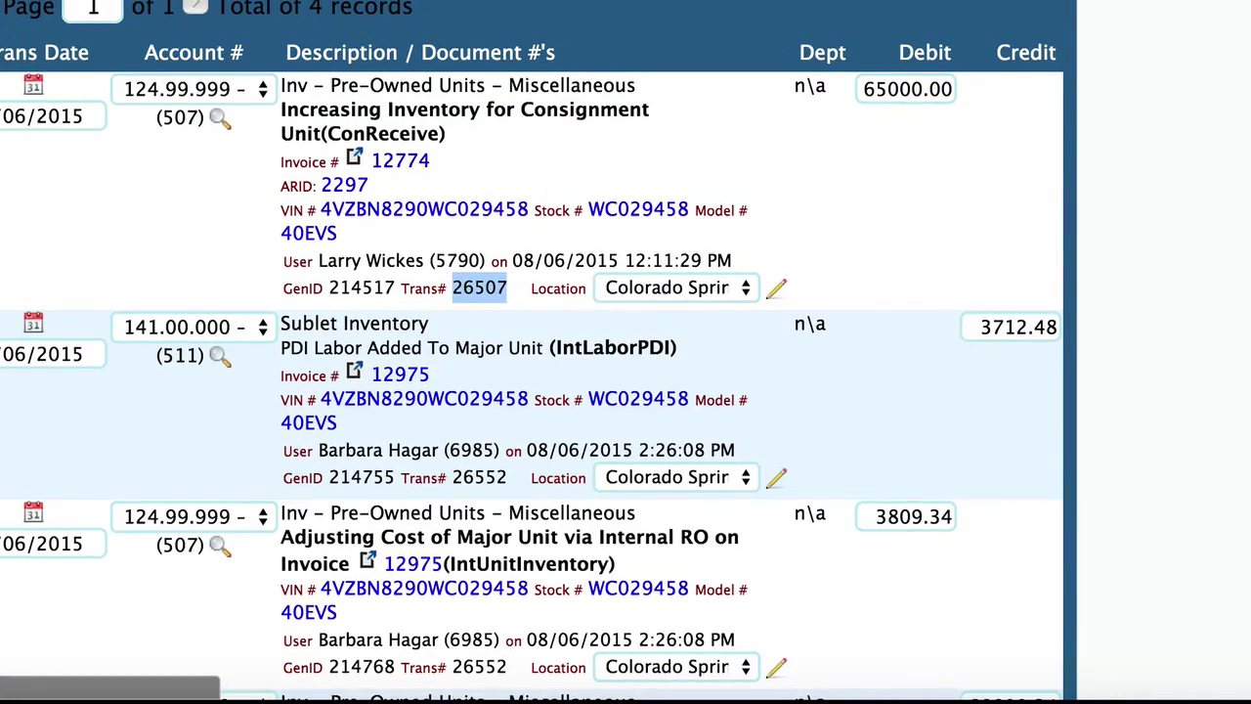
{"action": "left_click", "coordinate": [992, 20]}
{"action": "scroll", "coordinate": [1144, 291], "scroll_direction": "down", "scroll_amount": 20}
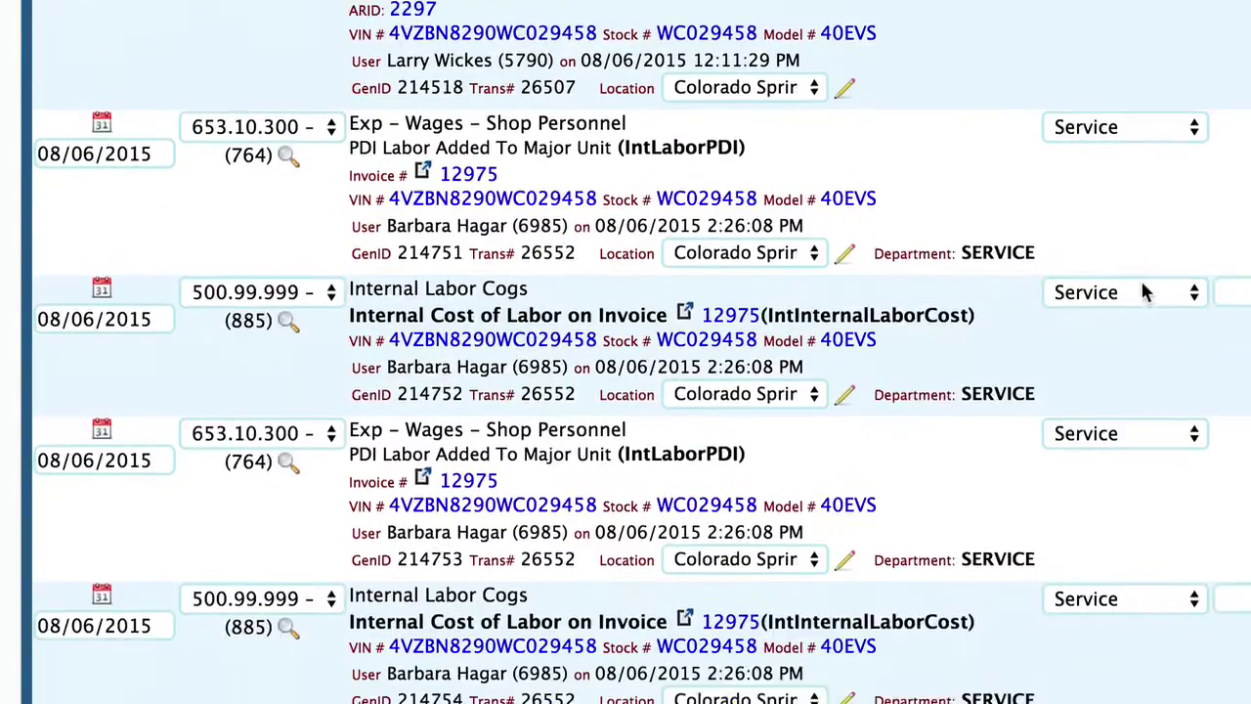
{"action": "scroll", "coordinate": [1144, 291], "scroll_direction": "down", "scroll_amount": 8}
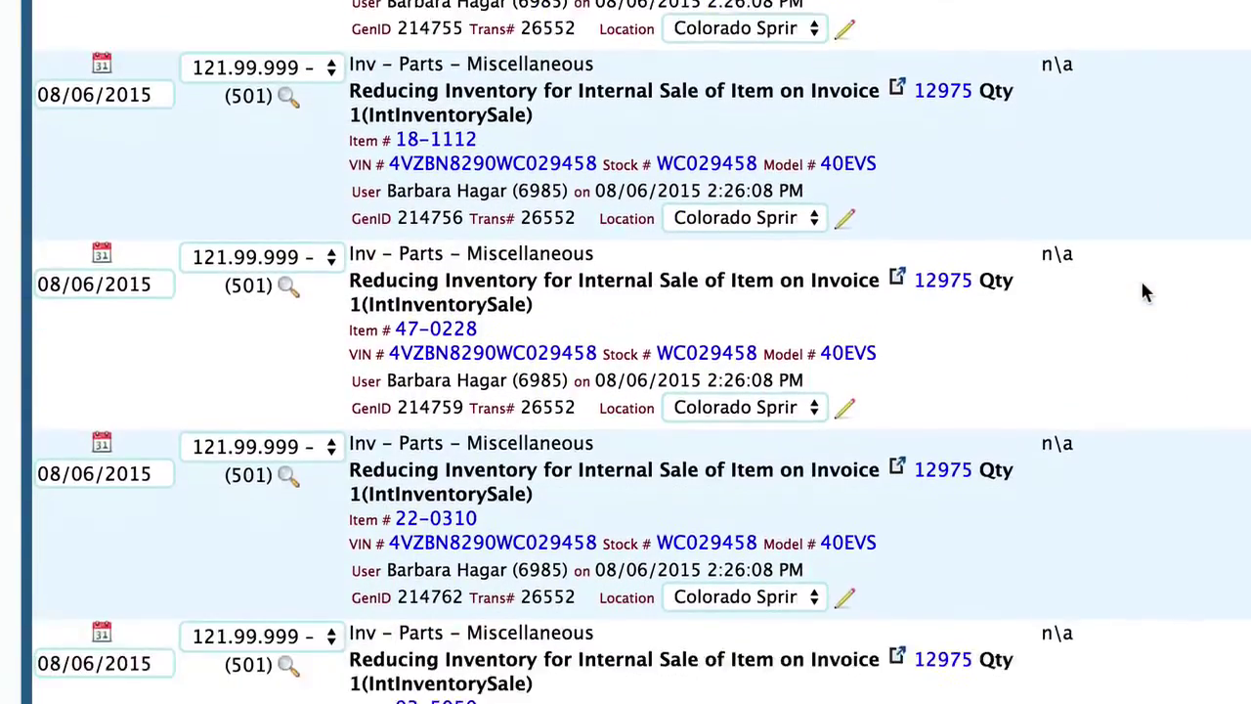
{"action": "scroll", "coordinate": [1145, 292], "scroll_direction": "down", "scroll_amount": 4}
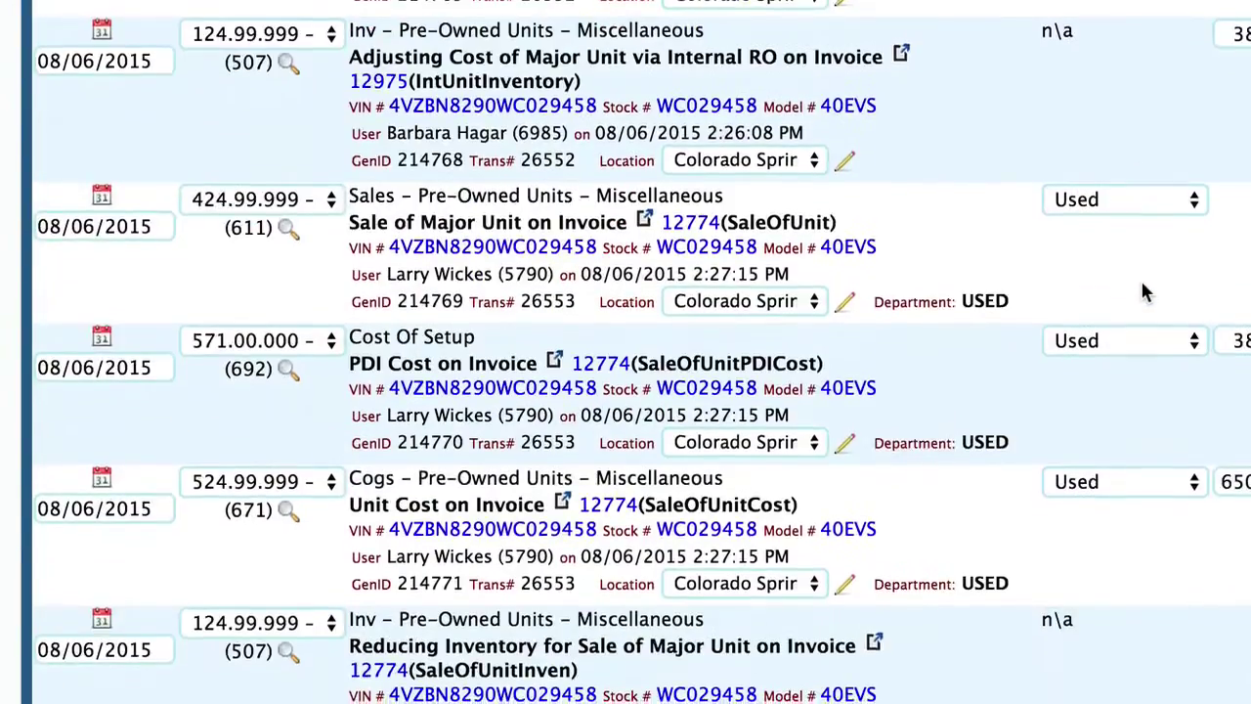
{"action": "scroll", "coordinate": [1146, 291], "scroll_direction": "up", "scroll_amount": 16}
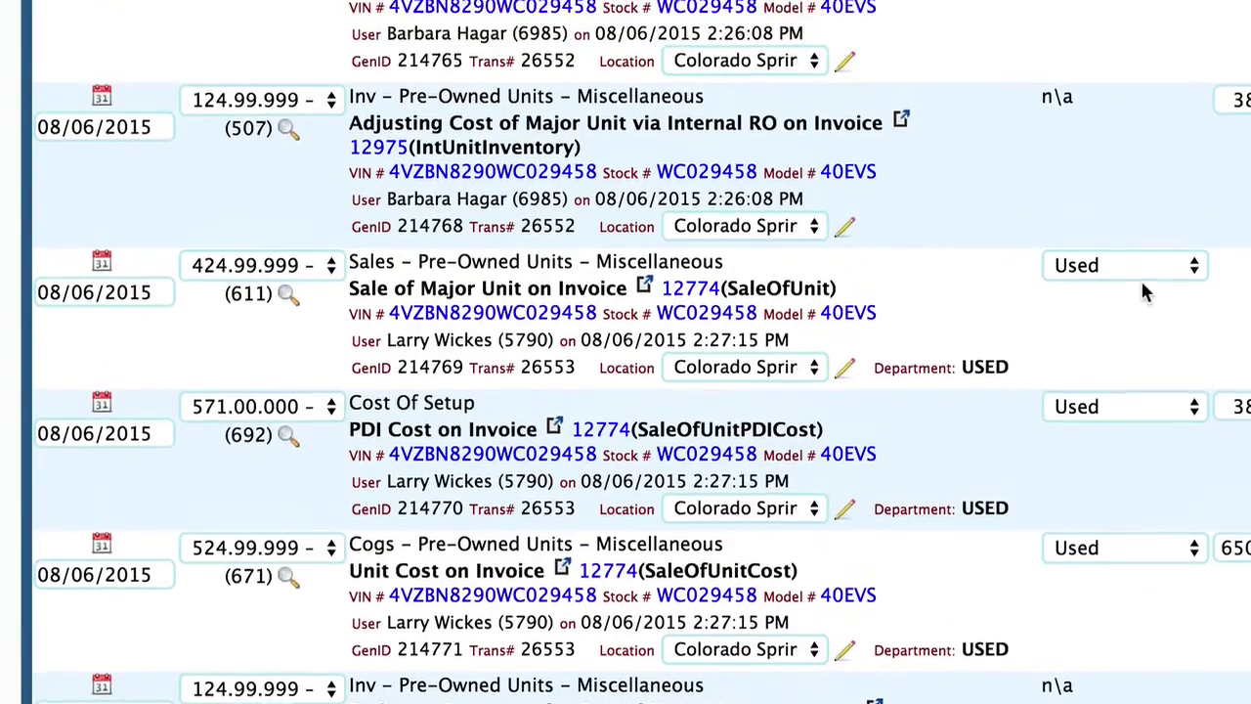
{"action": "scroll", "coordinate": [1146, 291], "scroll_direction": "up", "scroll_amount": 7}
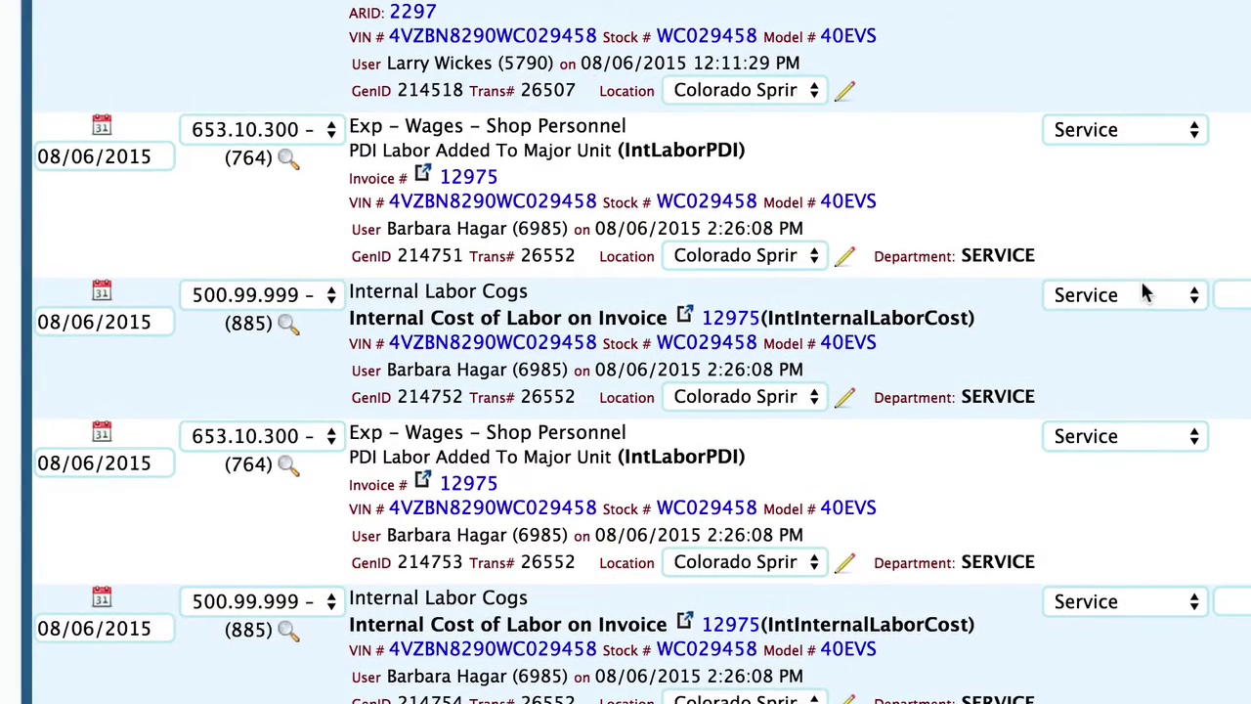
{"action": "scroll", "coordinate": [1146, 291], "scroll_direction": "up", "scroll_amount": 1}
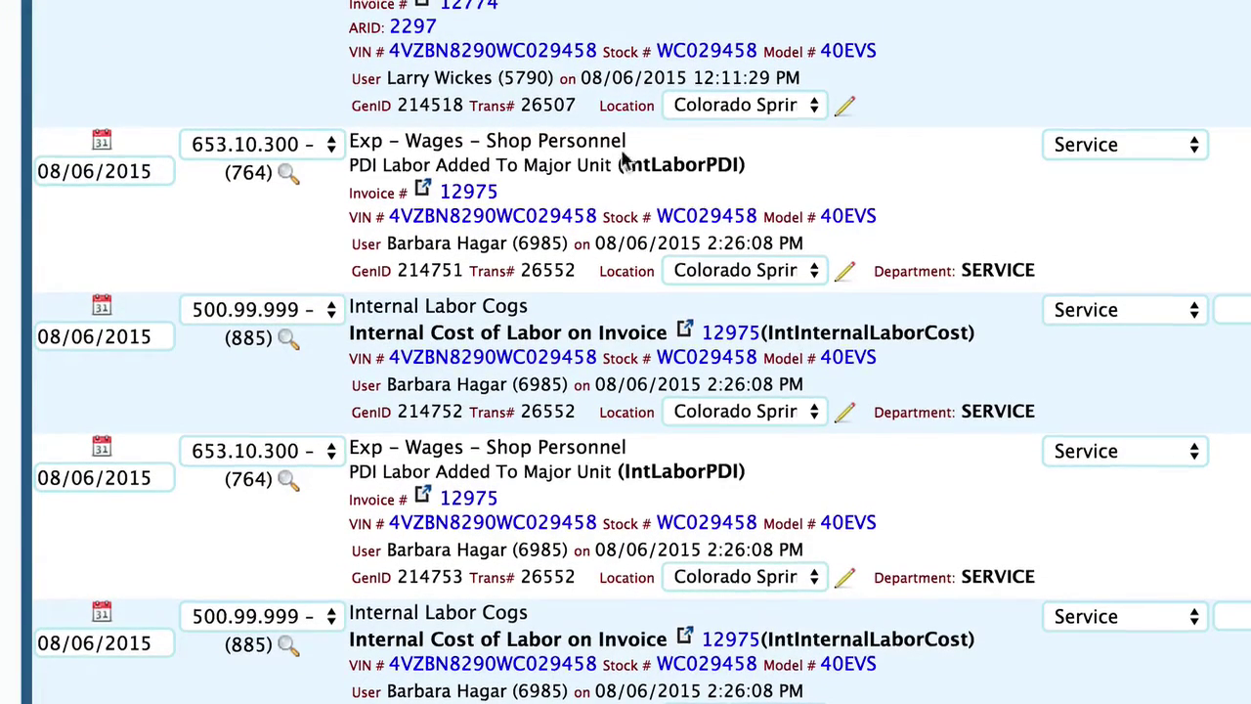
{"action": "scroll", "coordinate": [625, 161], "scroll_direction": "up", "scroll_amount": 3}
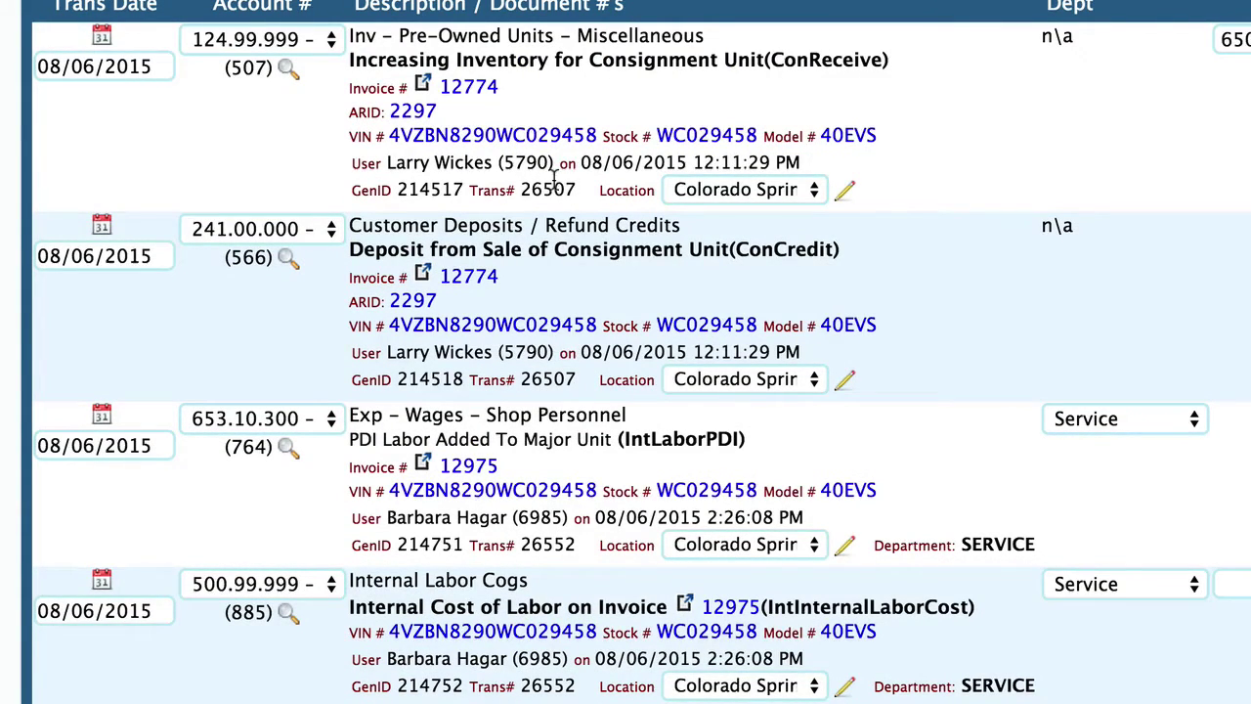
- Go through the unit's service, parts and sale hits and copy the Sale of Major Unit entry's transaction number, 26553
{"action": "scroll", "coordinate": [575, 403], "scroll_direction": "down", "scroll_amount": 5}
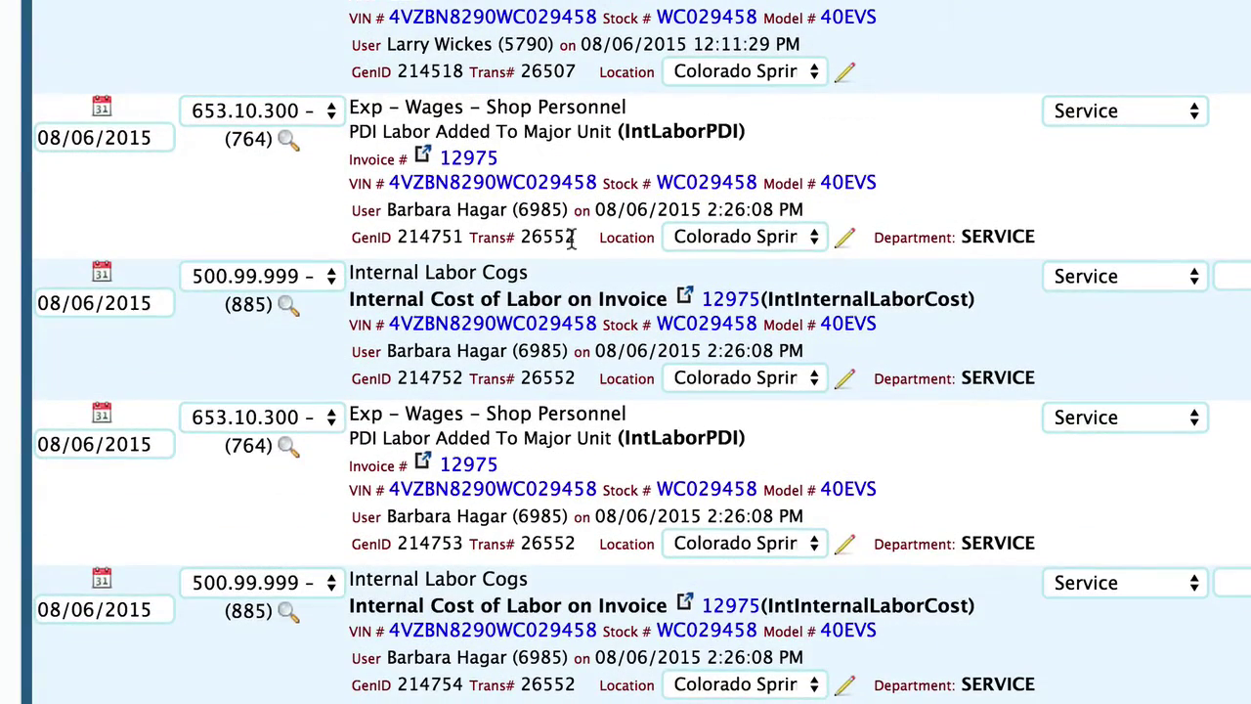
{"action": "scroll", "coordinate": [581, 558], "scroll_direction": "down", "scroll_amount": 2}
{"action": "scroll", "coordinate": [578, 557], "scroll_direction": "down", "scroll_amount": 10}
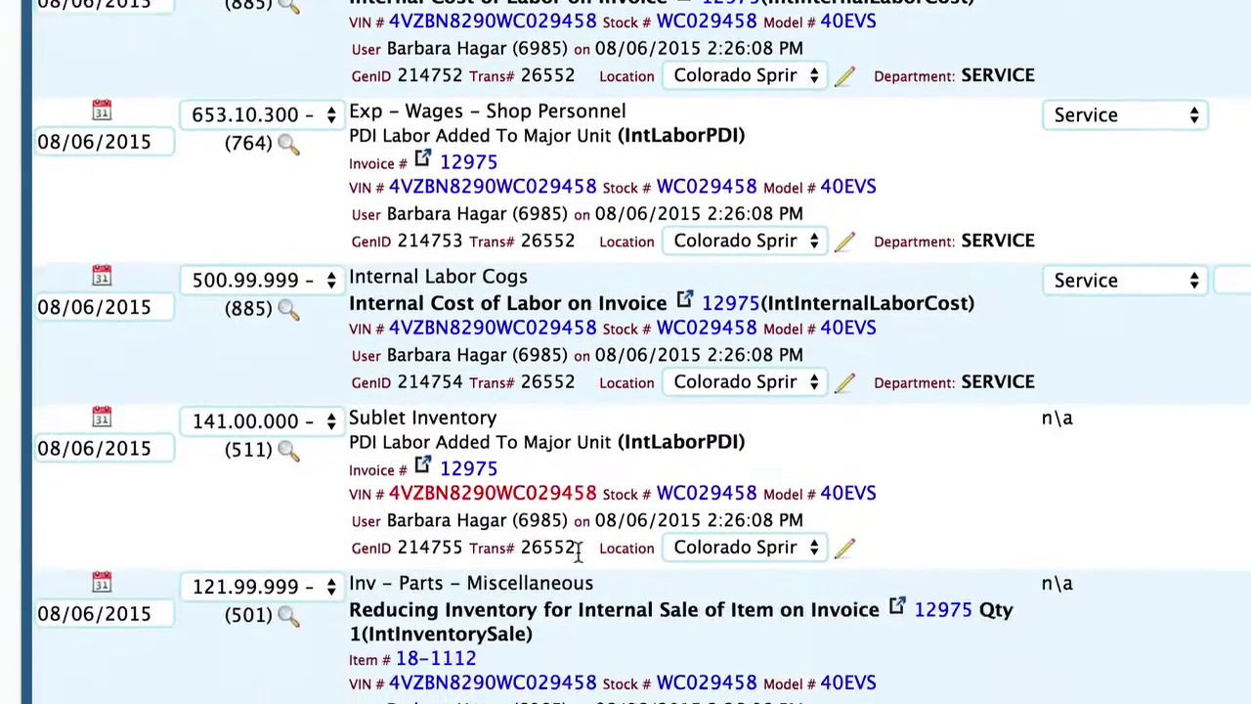
{"action": "scroll", "coordinate": [577, 557], "scroll_direction": "down", "scroll_amount": 5}
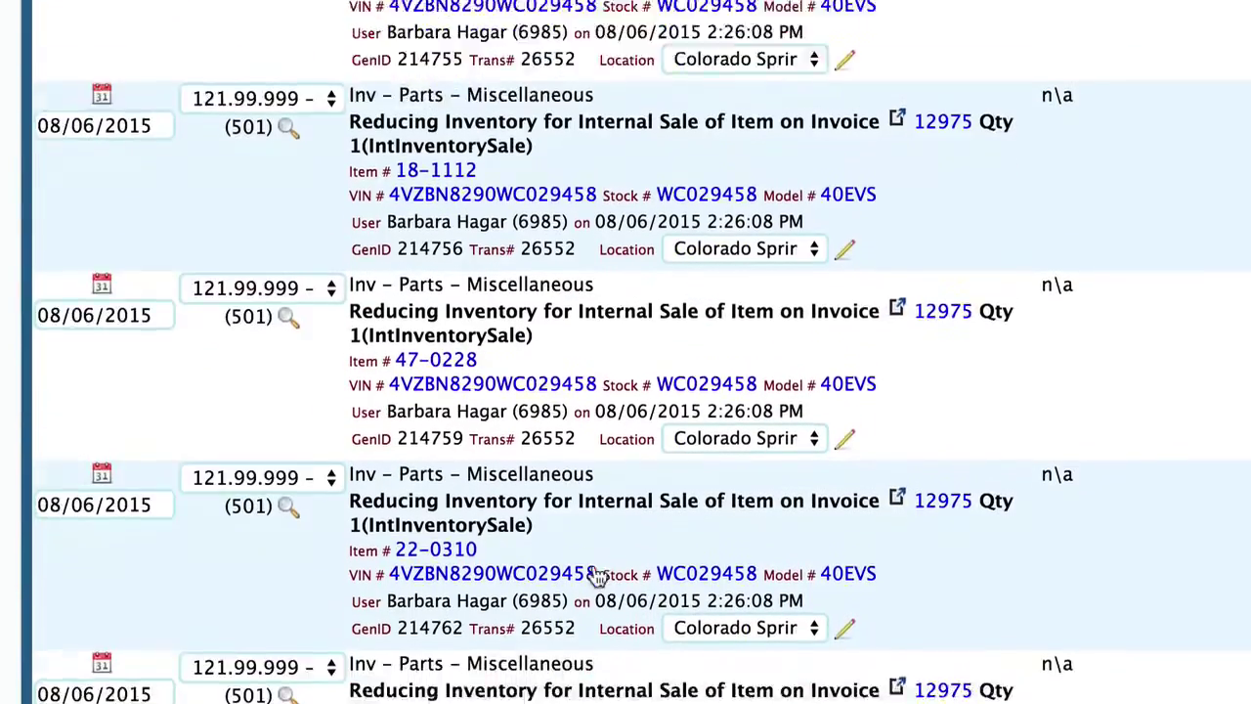
{"action": "scroll", "coordinate": [601, 548], "scroll_direction": "down", "scroll_amount": 7}
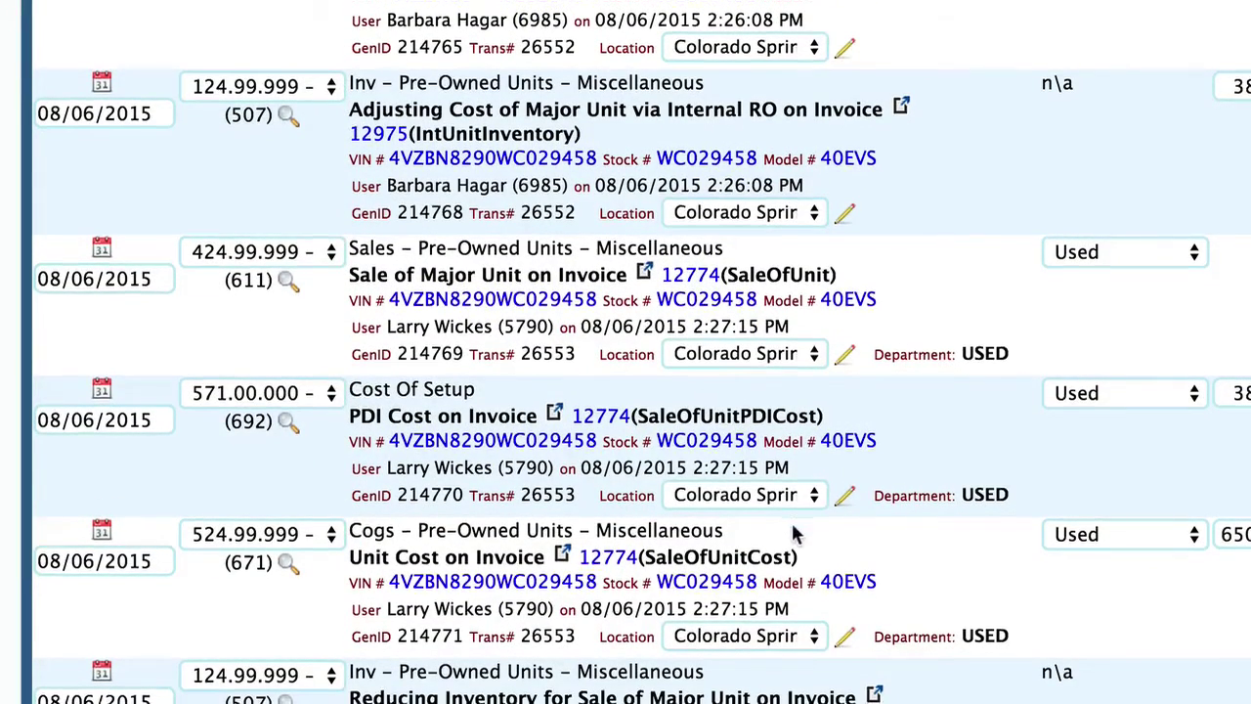
{"action": "scroll", "coordinate": [799, 531], "scroll_direction": "down", "scroll_amount": 1}
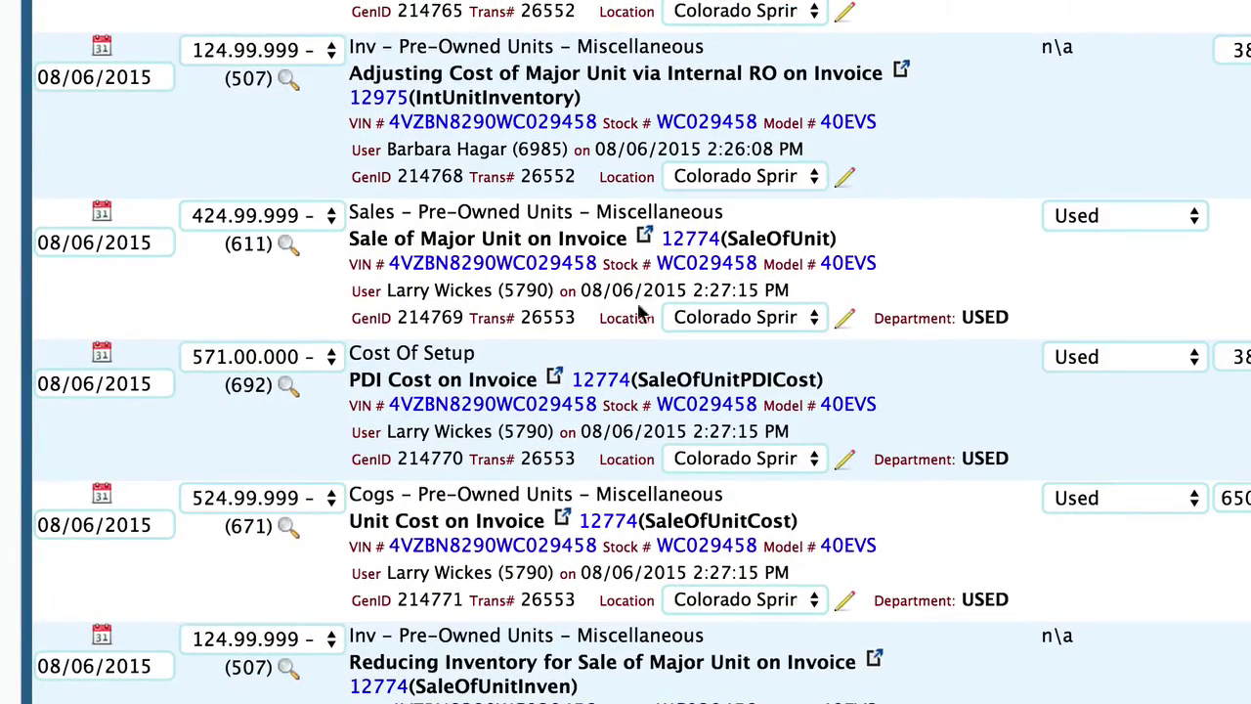
{"action": "double_click", "coordinate": [549, 319]}
{"action": "key", "text": "ctrl+c"}
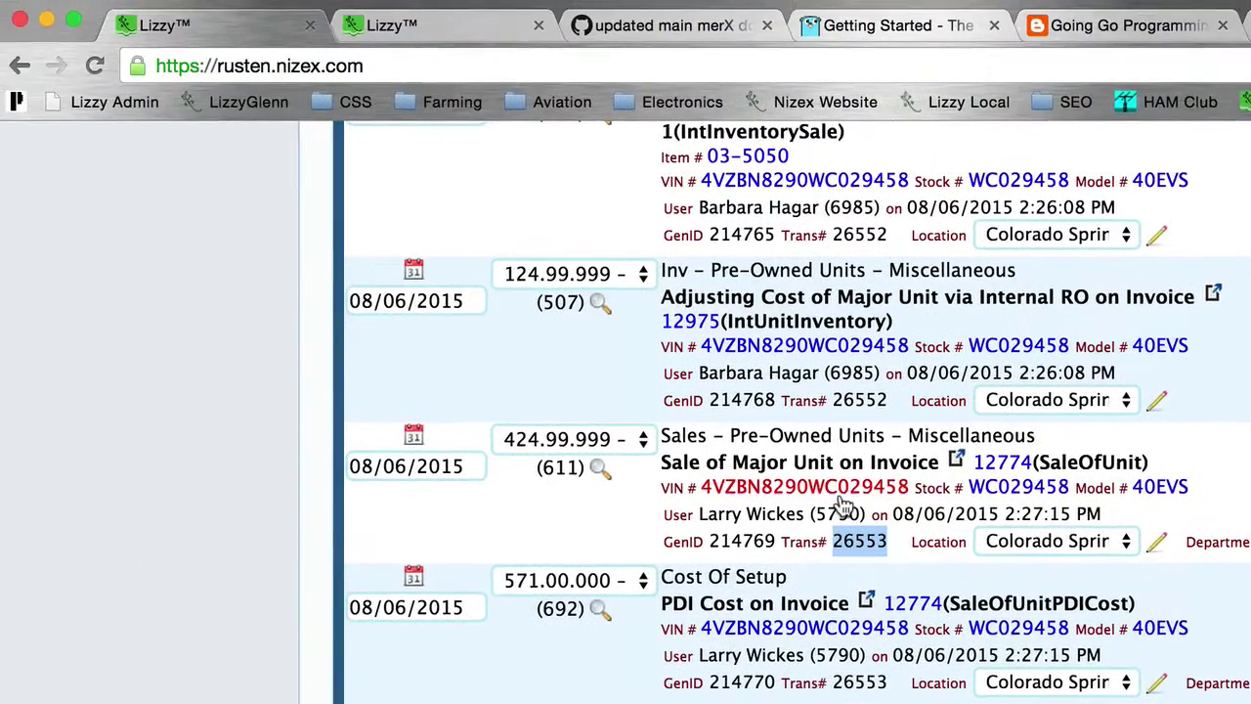
- Locate the general ledger entries with GL transaction ID 26553 in the second Lizzy browser tab
{"action": "left_click", "coordinate": [445, 27]}
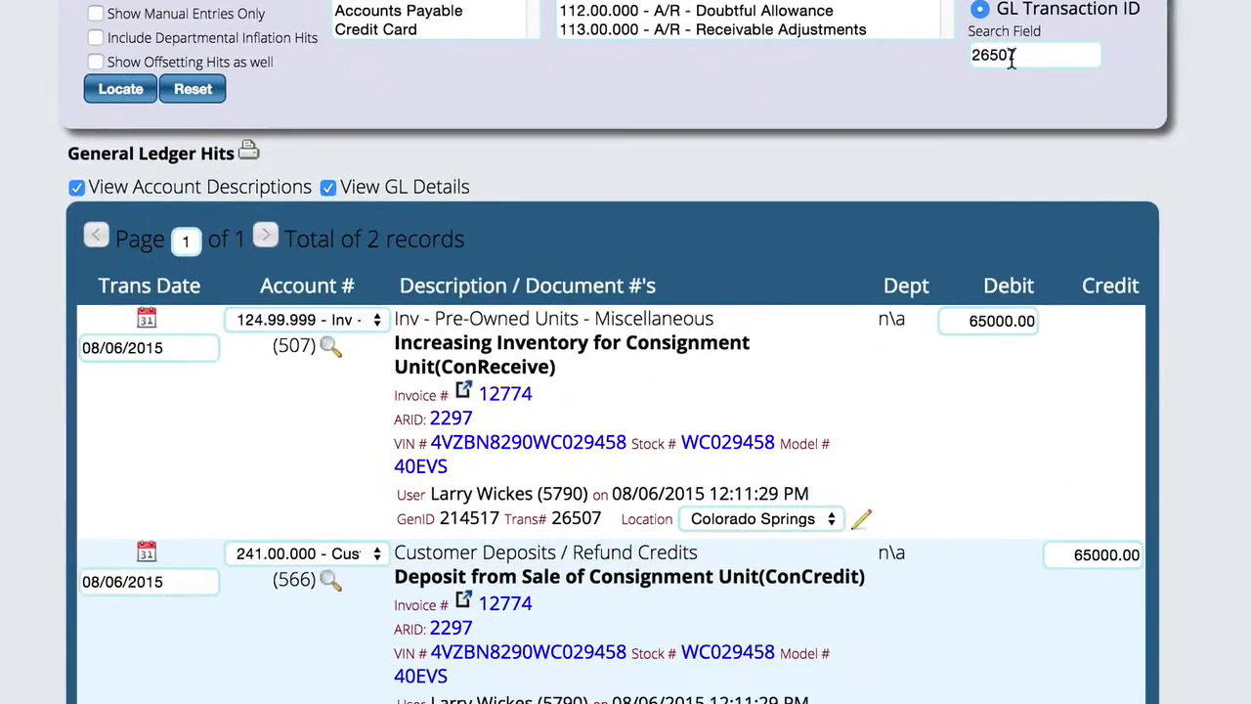
{"action": "left_click", "coordinate": [1012, 56]}
{"action": "key", "text": "ctrl+v"}
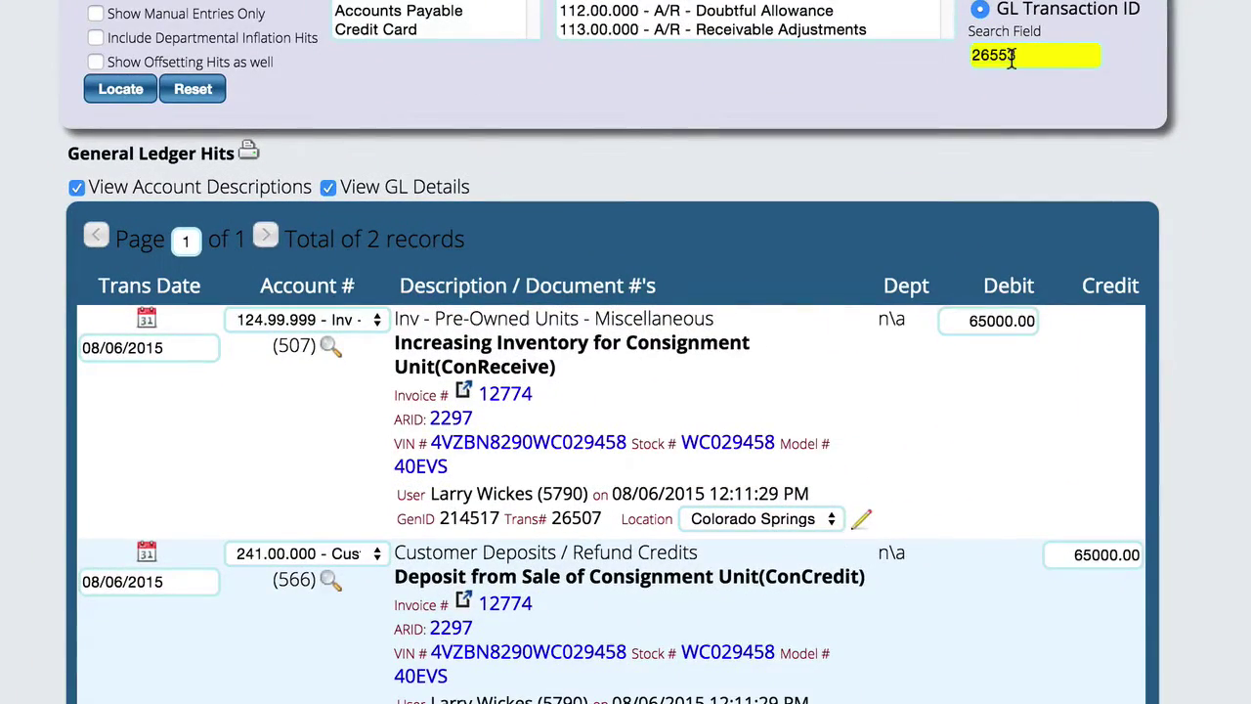
{"action": "left_click", "coordinate": [98, 91]}
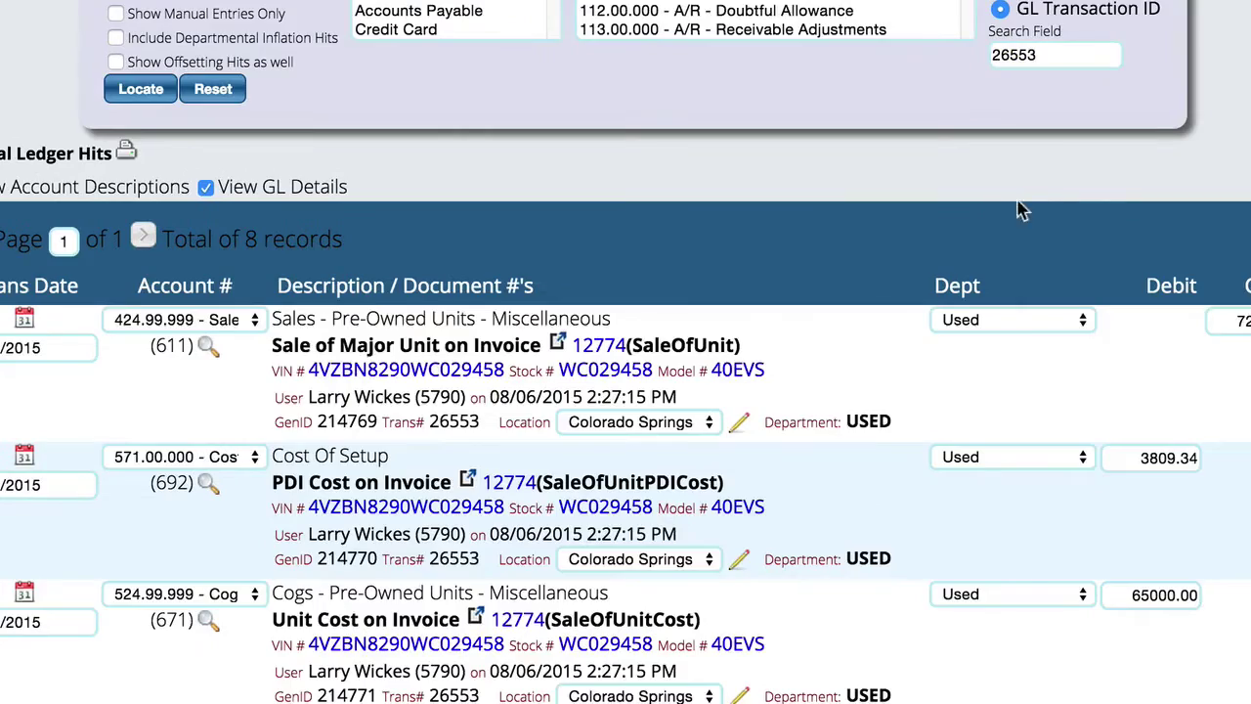
- Review the sale, cost, inventory reduction, doc fee and customer deposit entries of transaction 26553
{"action": "scroll", "coordinate": [1044, 188], "scroll_direction": "down", "scroll_amount": 6}
{"action": "scroll", "coordinate": [1044, 187], "scroll_direction": "up", "scroll_amount": 3}
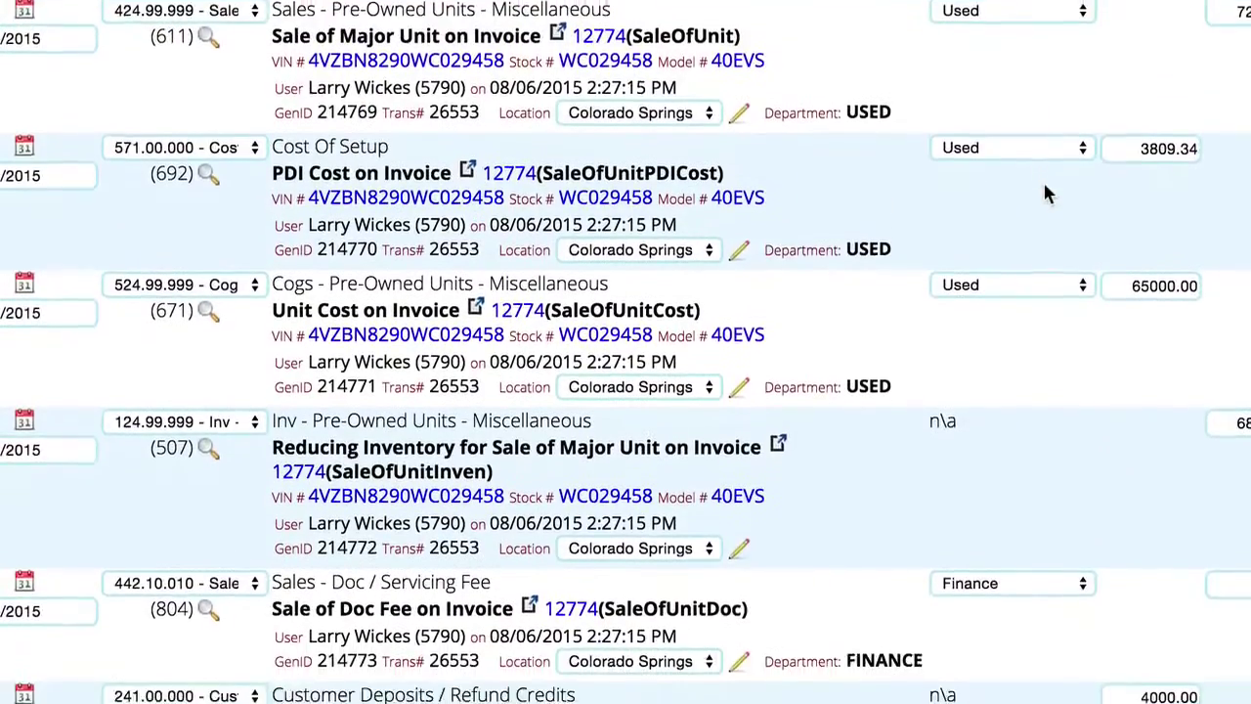
{"action": "scroll", "coordinate": [1044, 191], "scroll_direction": "down", "scroll_amount": 1}
{"action": "scroll", "coordinate": [1044, 187], "scroll_direction": "up", "scroll_amount": 3}
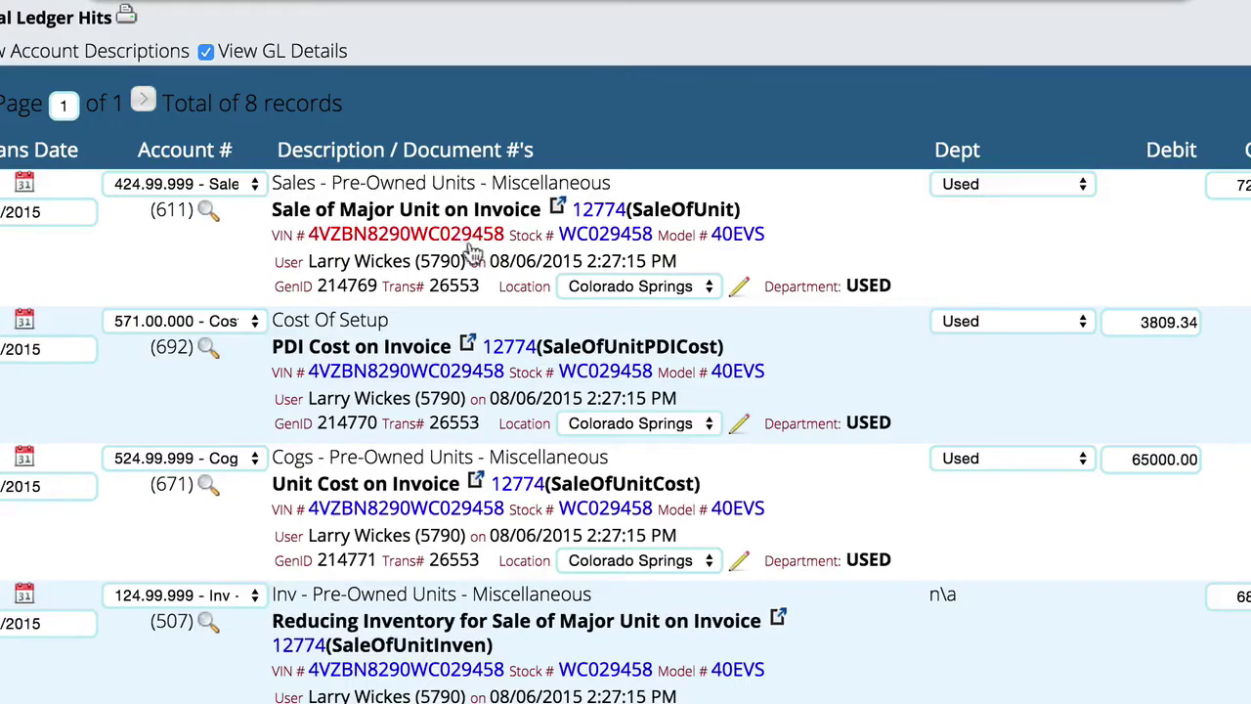
{"action": "scroll", "coordinate": [819, 322], "scroll_direction": "down", "scroll_amount": 2}
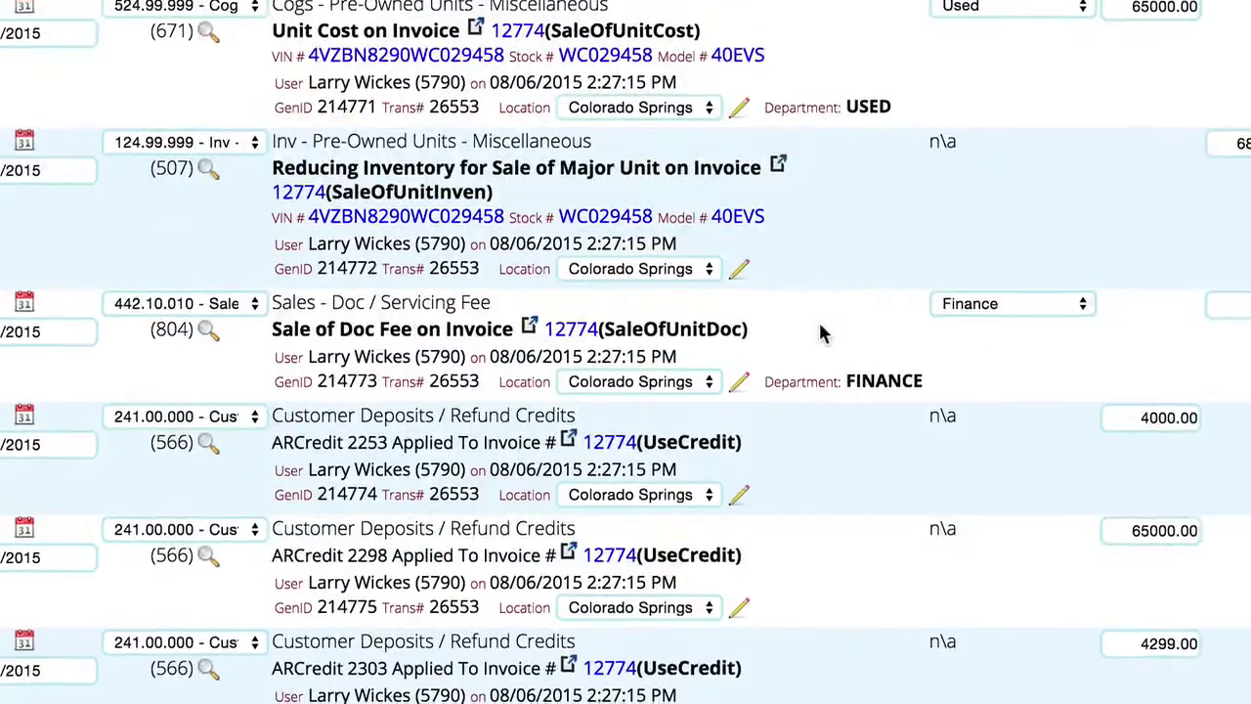
{"action": "scroll", "coordinate": [818, 320], "scroll_direction": "up", "scroll_amount": 3}
{"action": "scroll", "coordinate": [818, 320], "scroll_direction": "down", "scroll_amount": 2}
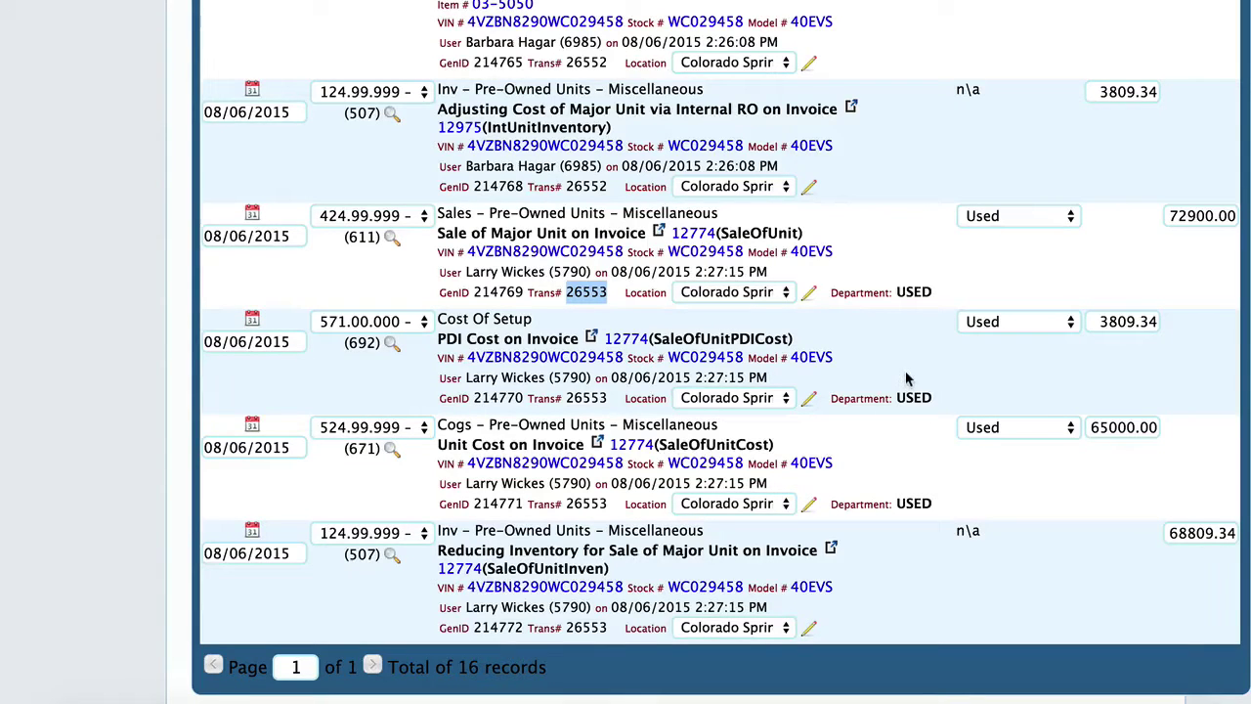
- Look back through all of the unit's general ledger hits, from the sale entries to the first consignment entry
{"action": "scroll", "coordinate": [905, 379], "scroll_direction": "up", "scroll_amount": 15}
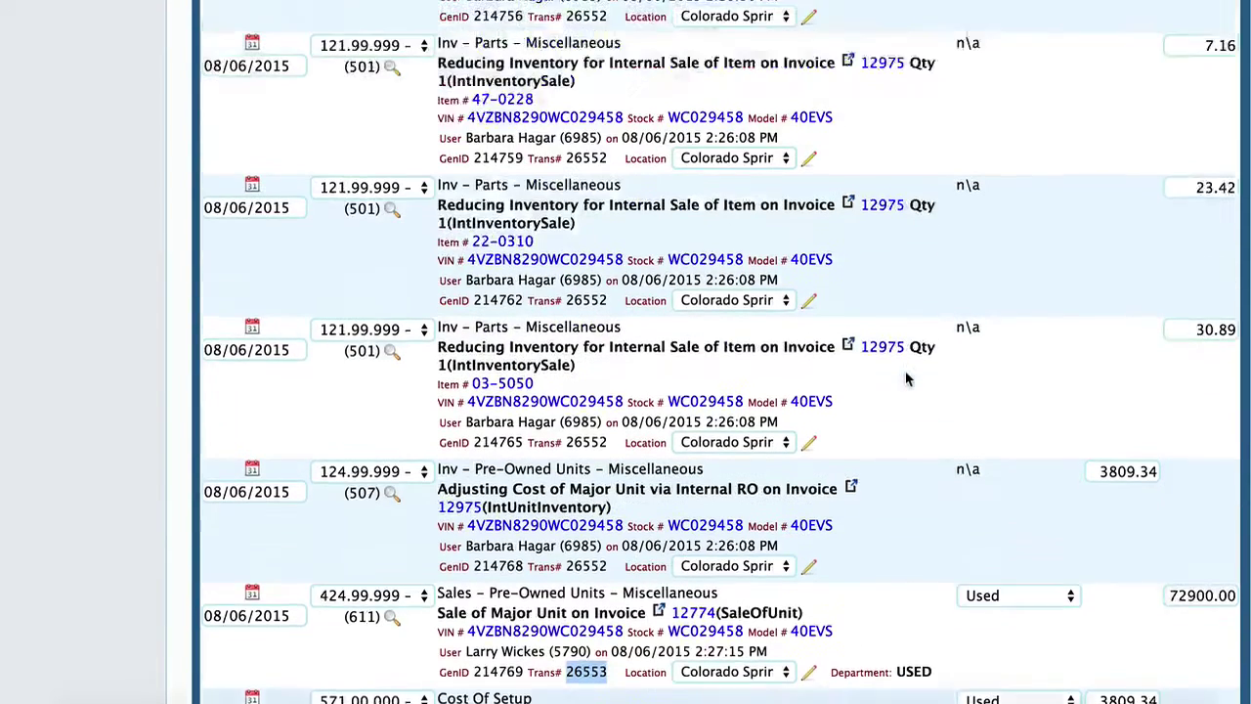
{"action": "scroll", "coordinate": [905, 371], "scroll_direction": "up", "scroll_amount": 5}
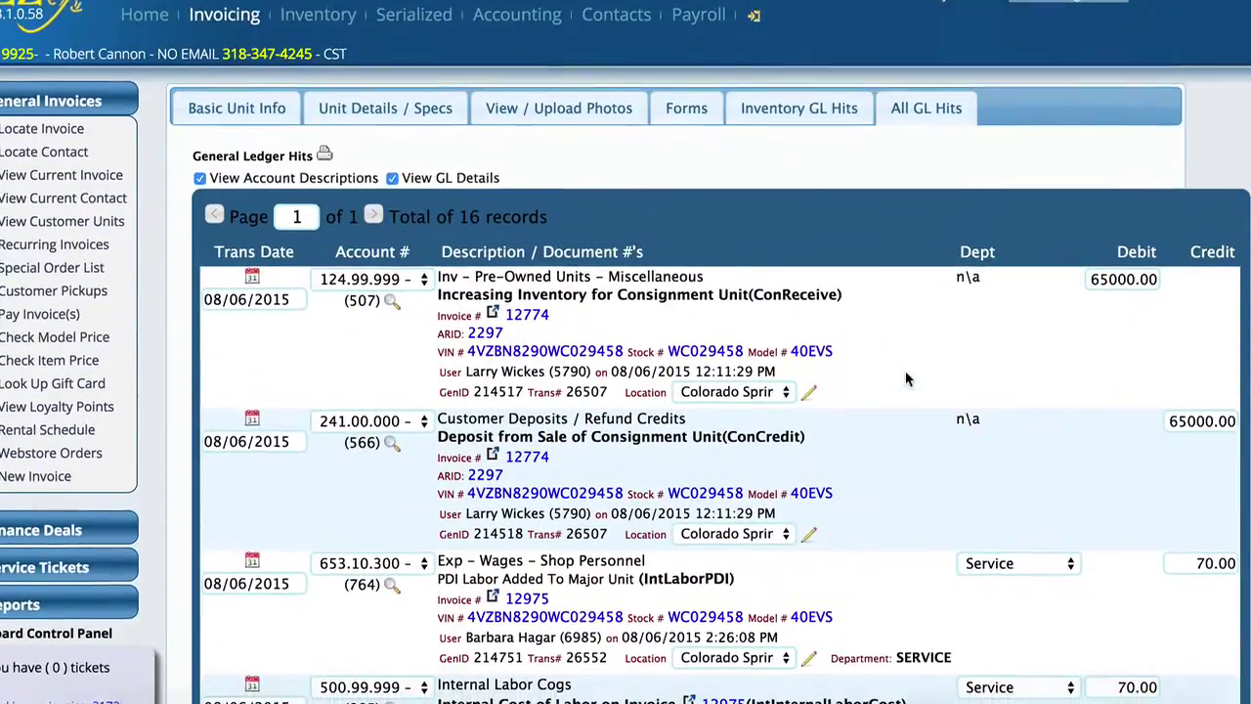